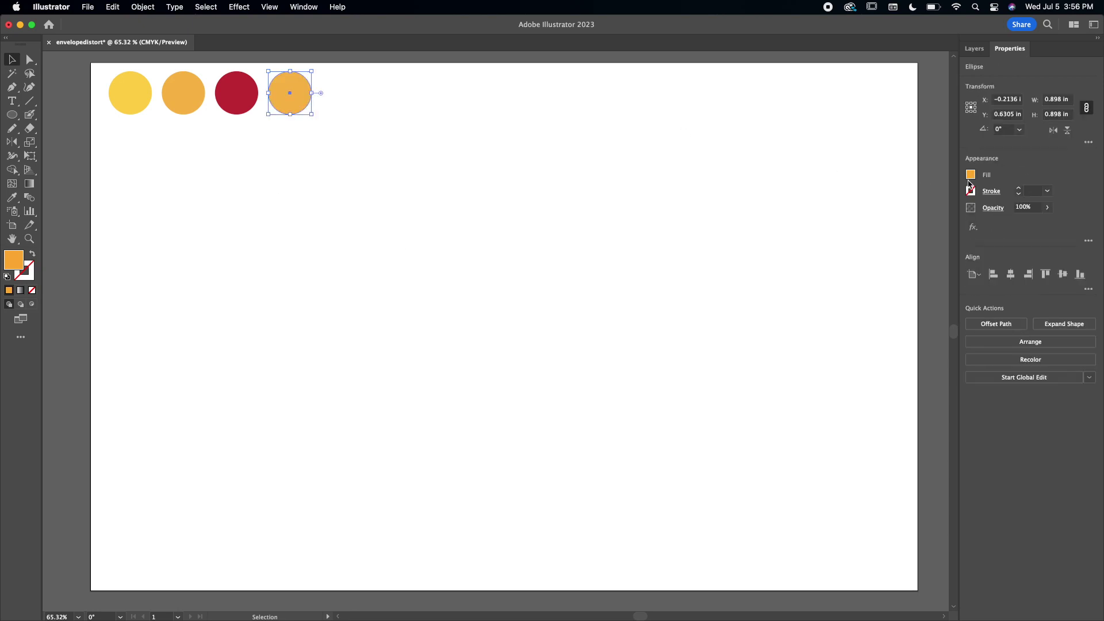
- Change the fourth small circle's fill from orange to the magenta swatch, then deselect it
left_click(970, 175)
left_click(860, 232)
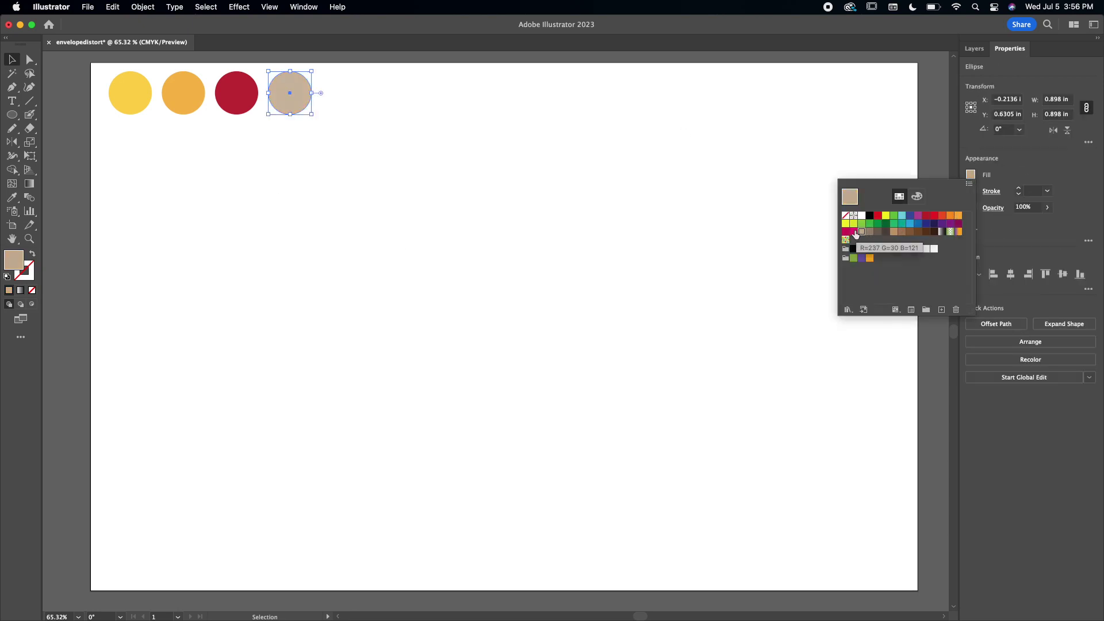
left_click(847, 231)
left_click(741, 212)
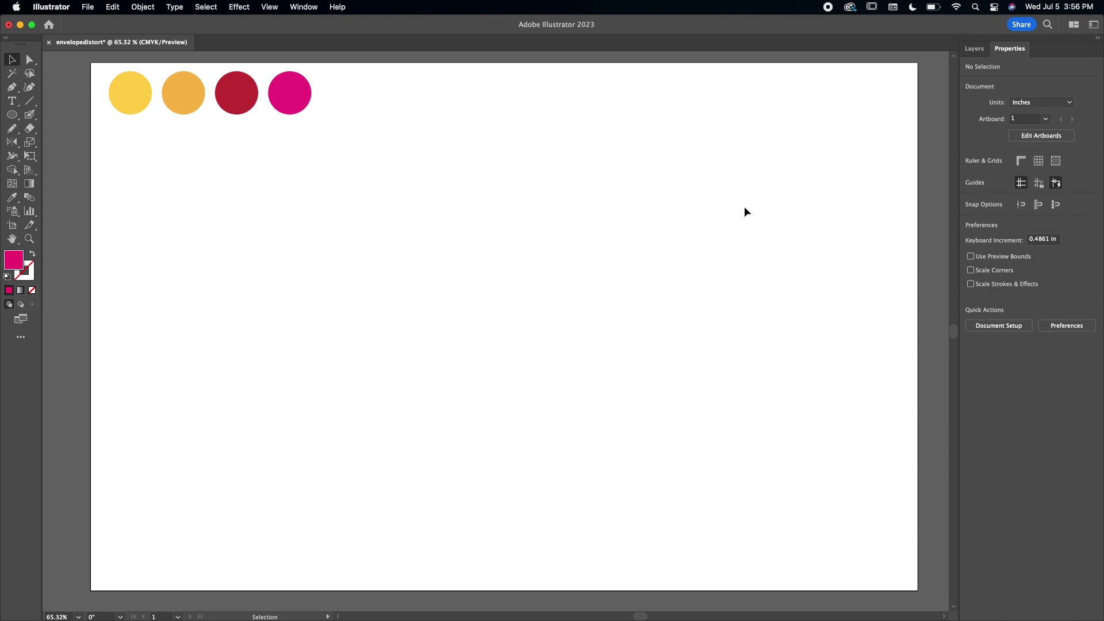
- Draw a 5.9866-inch circle with no fill and a 1 pt magenta stroke, centred on the artboard
key("l")
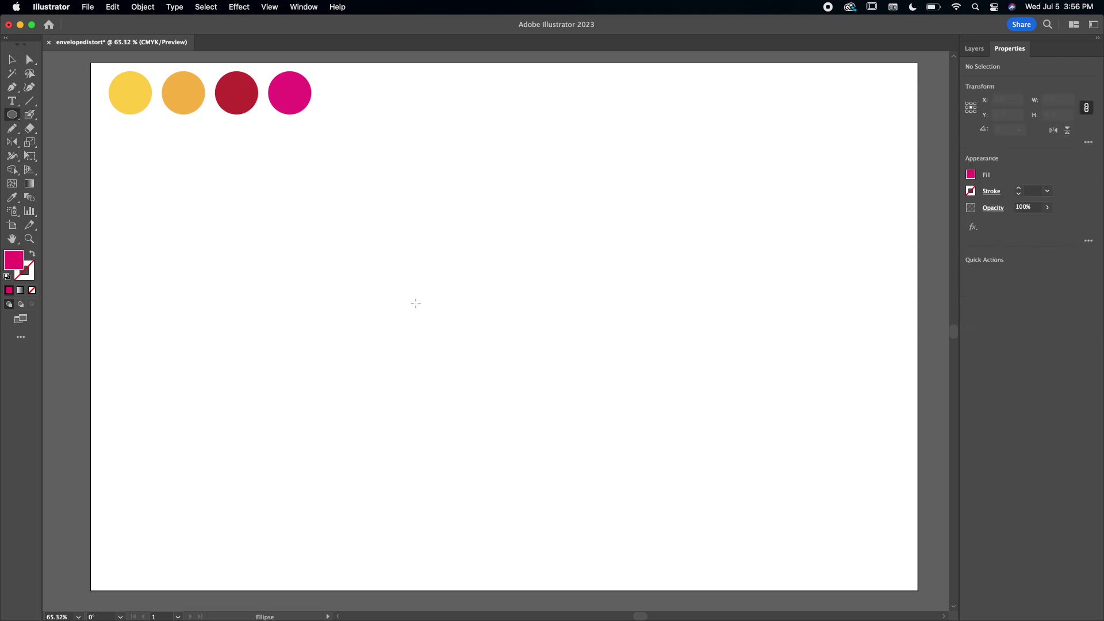
left_click_drag(386, 280, 278, 136)
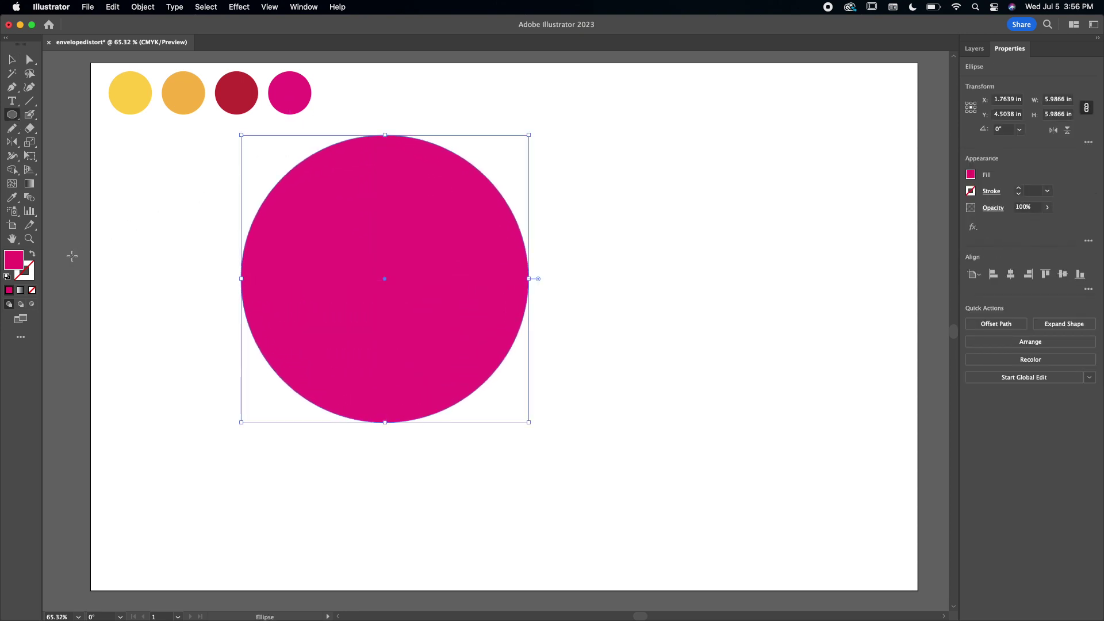
left_click(32, 254)
key("v")
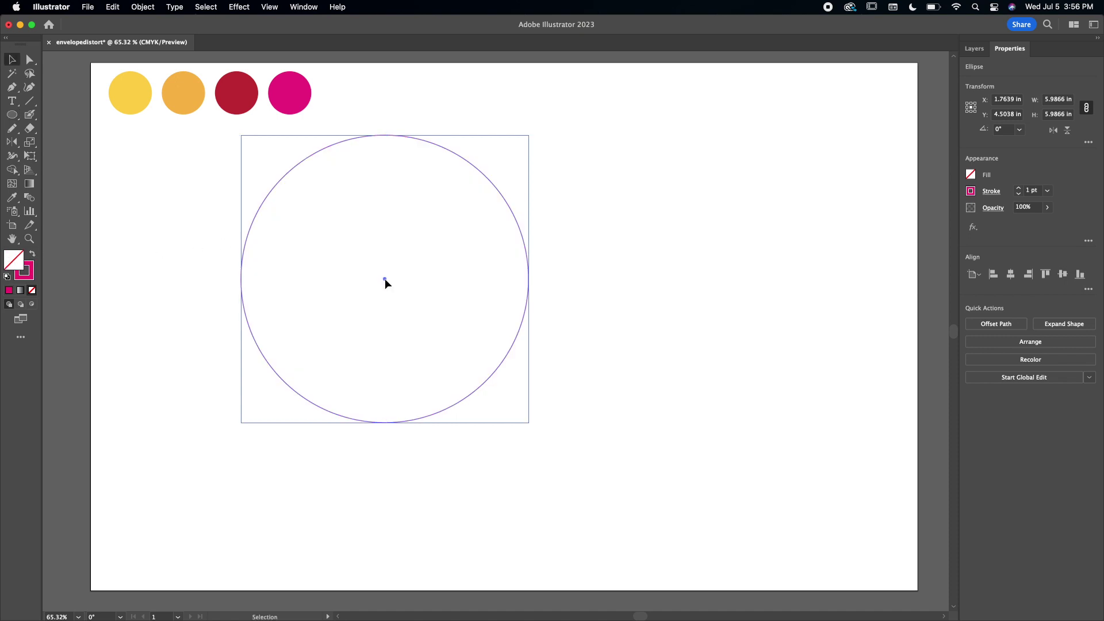
left_click_drag(385, 280, 487, 324)
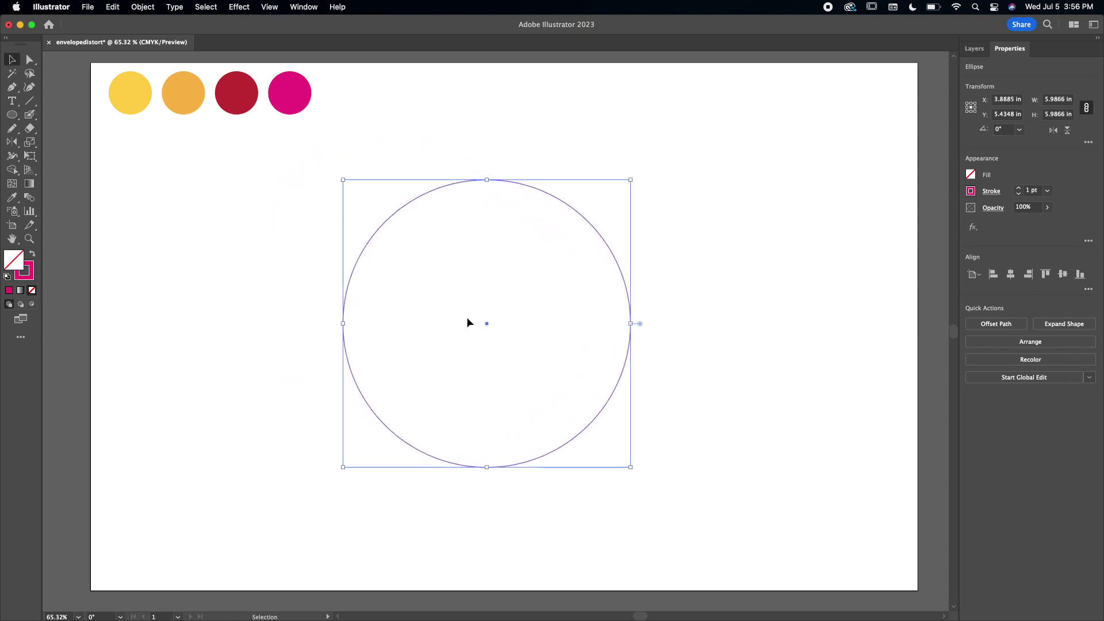
left_click(223, 220)
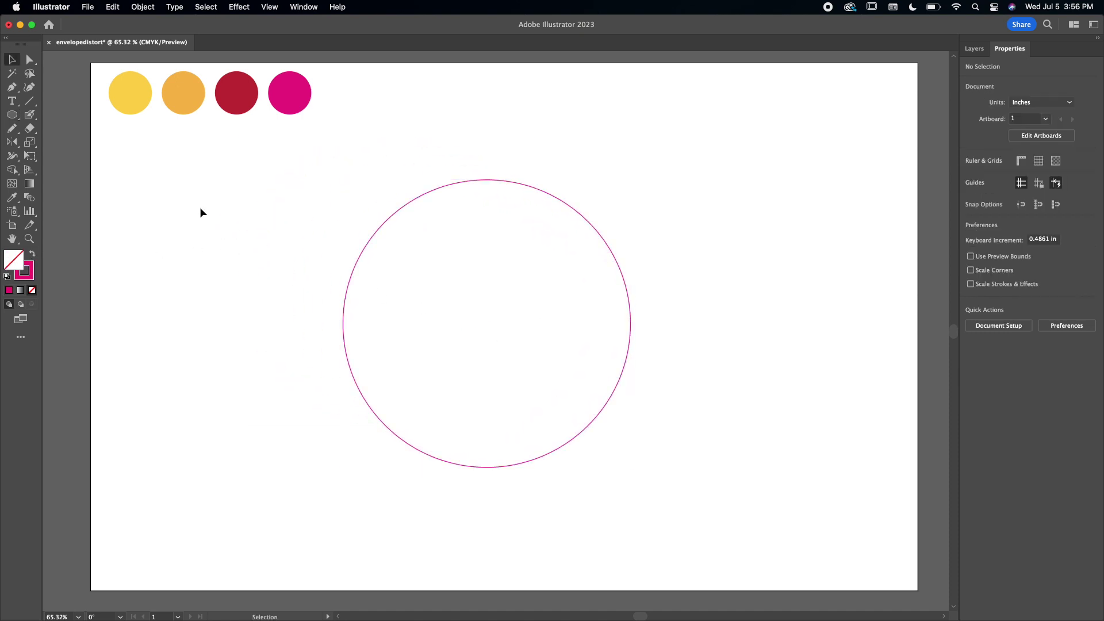
- Draw a wavy Pen path that crosses the big circle from left to right
left_click(12, 88)
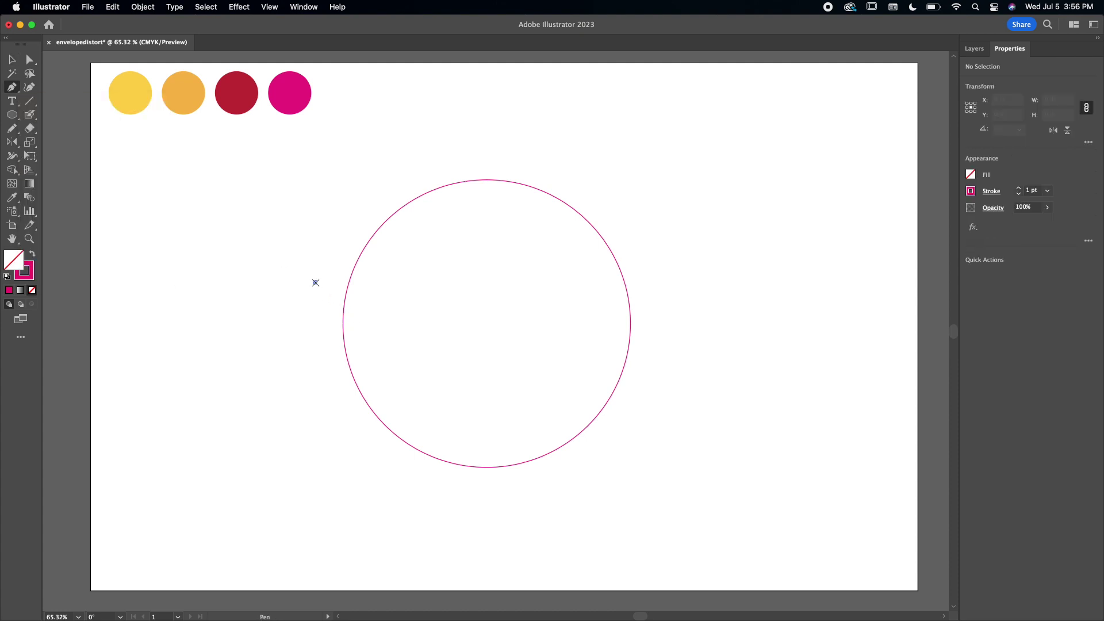
left_click(315, 283)
left_click_drag(508, 289, 602, 252)
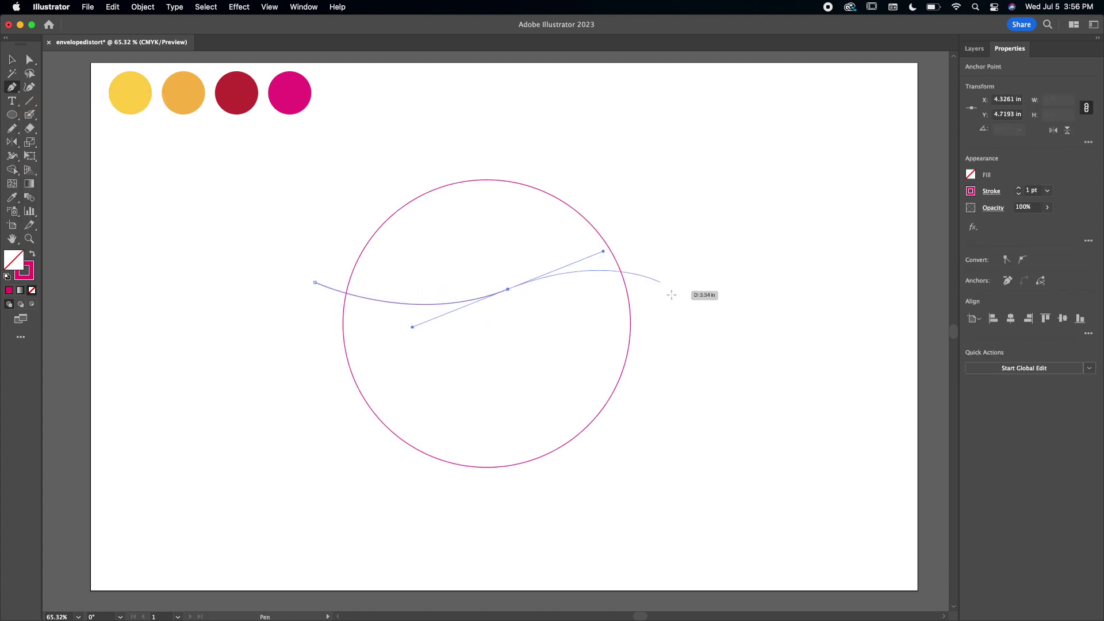
left_click_drag(684, 297, 338, 368)
key("v")
- Duplicate the wavy line lower on the circle, nudge both lines up, and select them with the circle
left_click_drag(330, 299, 344, 396)
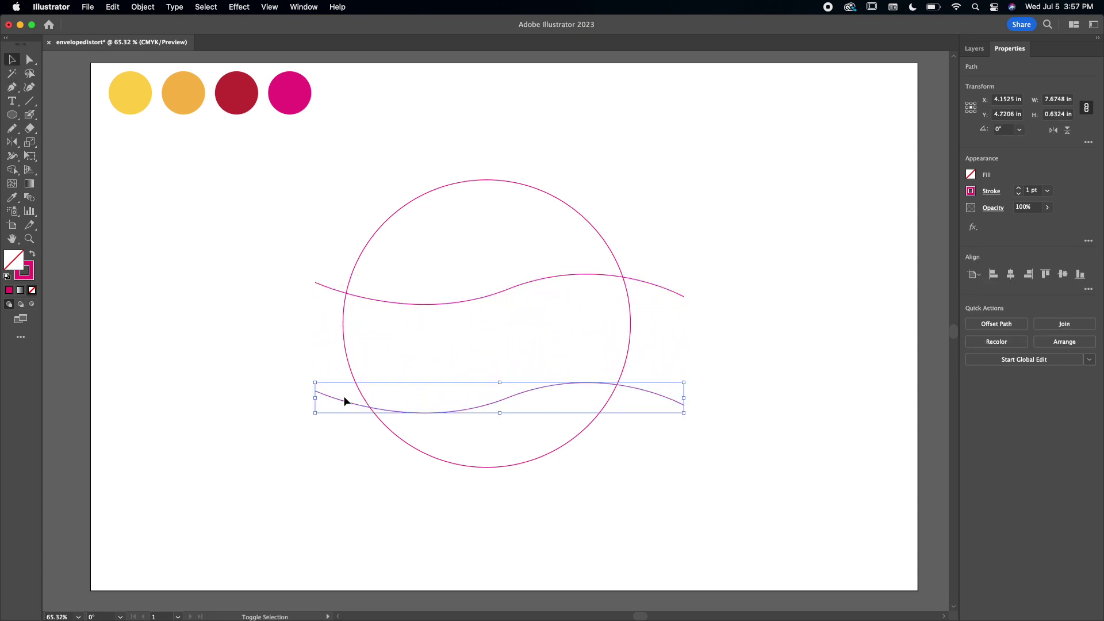
left_click(325, 286, "shift")
left_click_drag(325, 285, 325, 277)
left_click(303, 206)
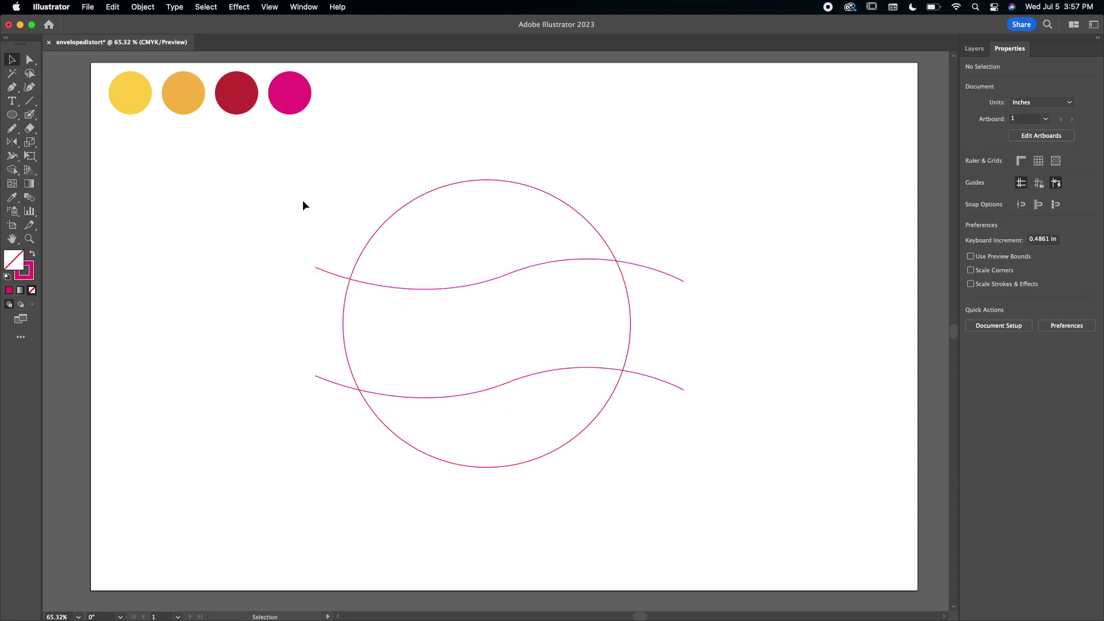
left_click_drag(303, 206, 645, 531)
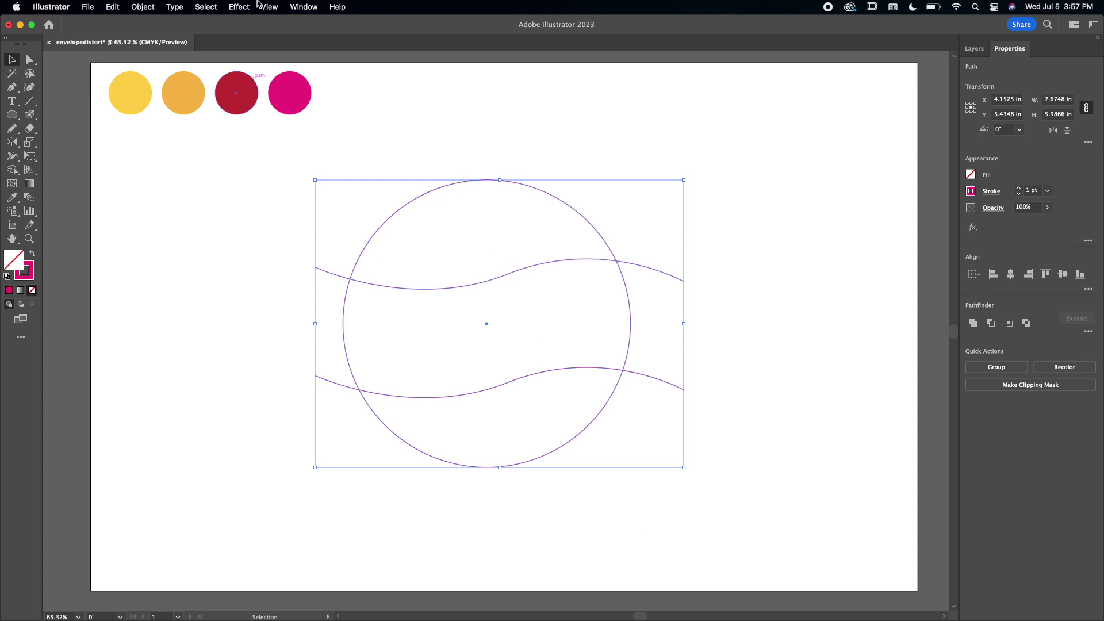
- Divide the circle along both wavy lines with Pathfinder Divide
left_click(295, 6)
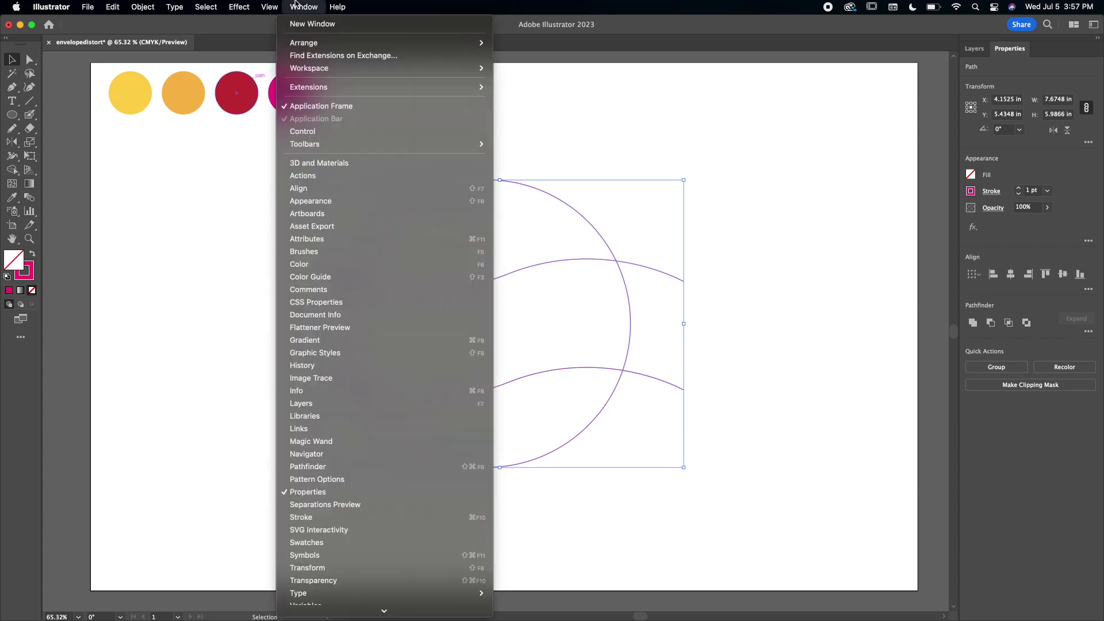
left_click(446, 467)
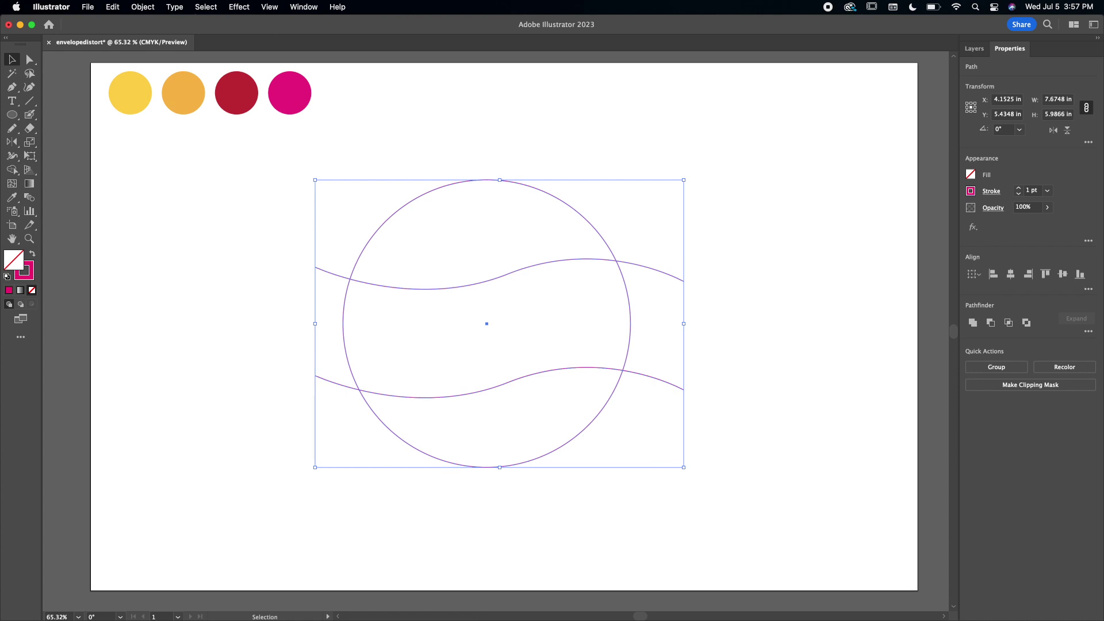
left_click_drag(656, 320, 747, 221)
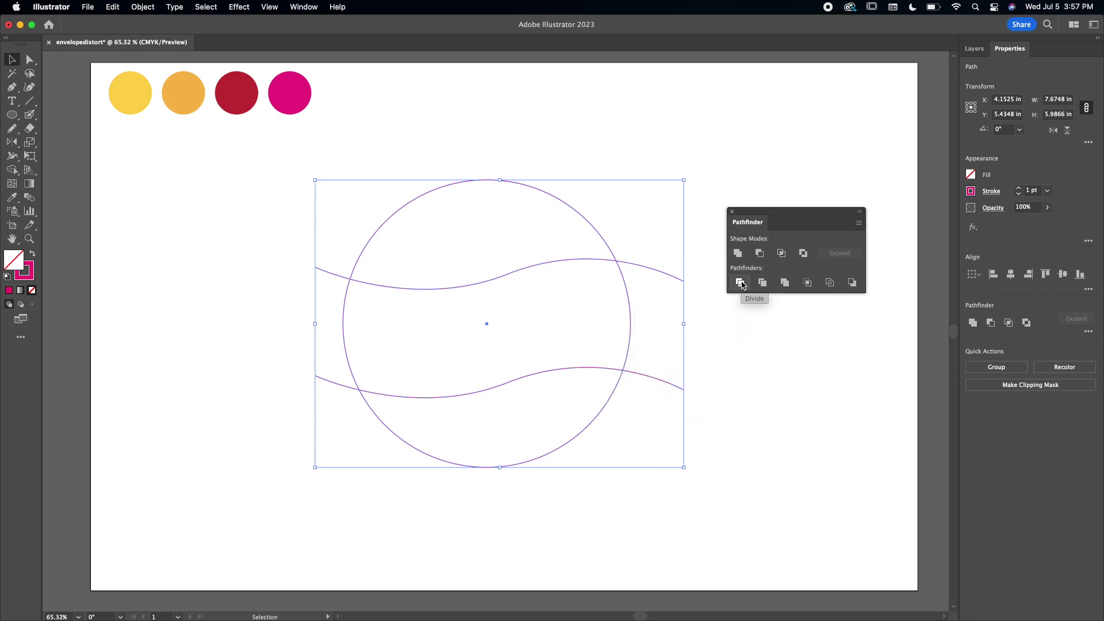
left_click(740, 283)
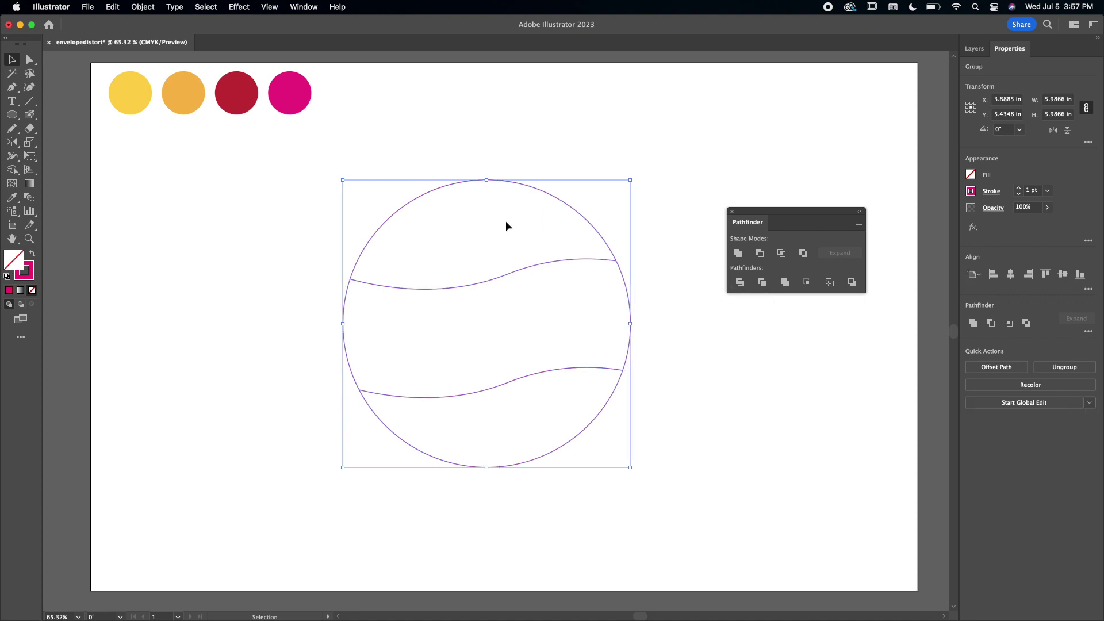
- Ungroup the divided pieces, check that the top slice separates, and dock the Pathfinder panel
left_click(143, 6)
left_click(173, 91)
left_click(480, 147)
left_click_drag(517, 185, 468, 192)
left_click_drag(307, 173, 649, 468)
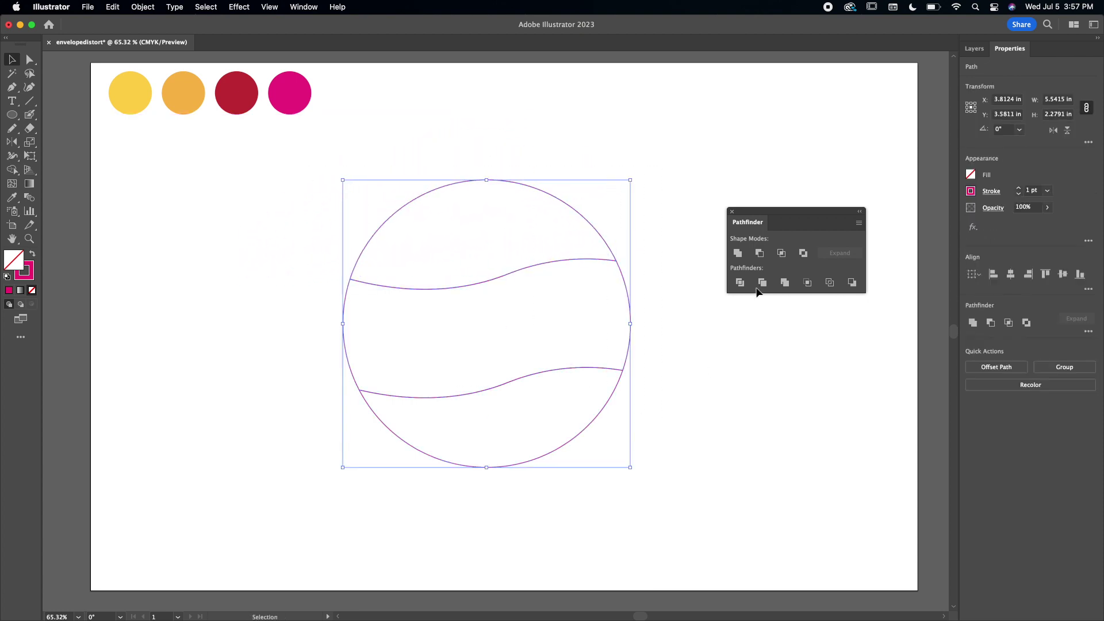
left_click_drag(747, 221, 985, 449)
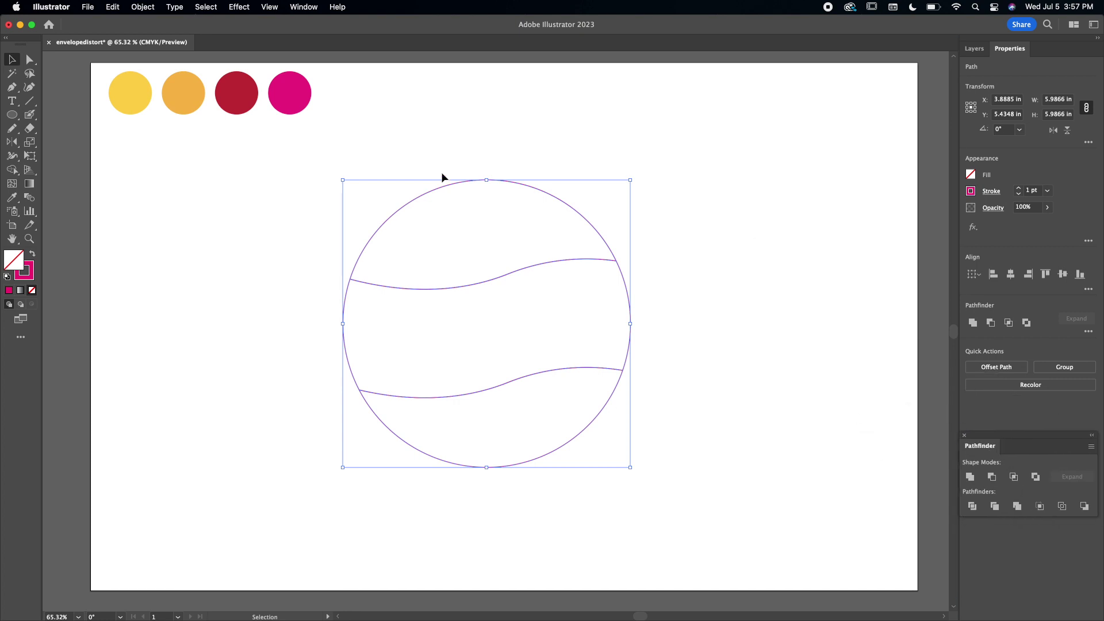
- Move the sliced circle right and create a left-side text area using the Super Funky font
mouse_move(458, 183)
left_mouse_down()
mouse_move(670, 180)
mouse_move(648, 182)
left_mouse_up()
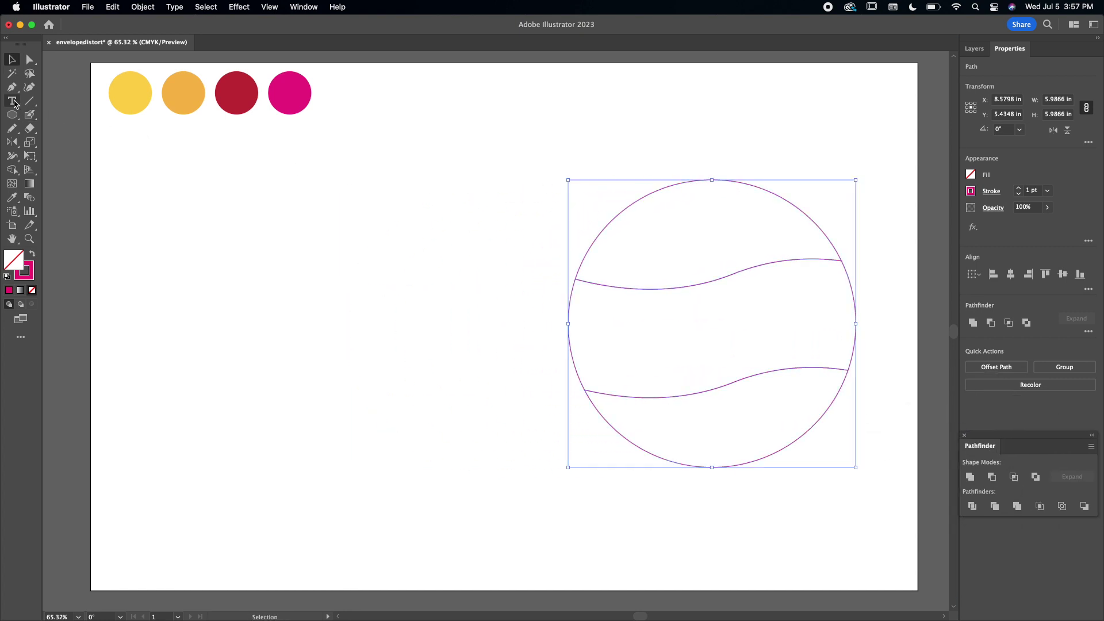
left_click(13, 101)
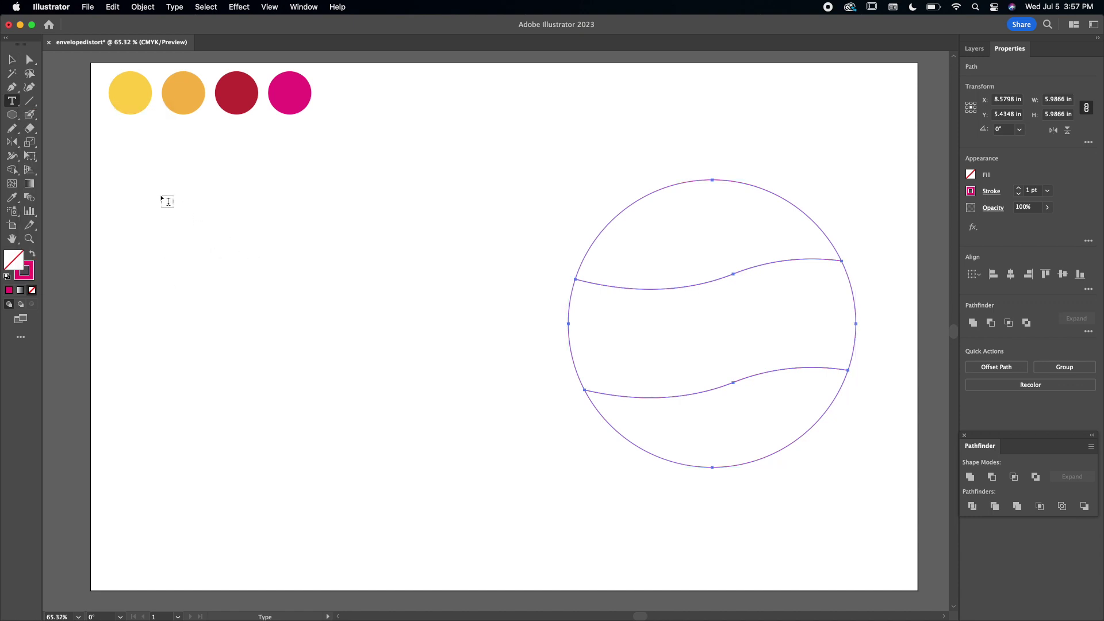
left_click_drag(161, 195, 517, 450)
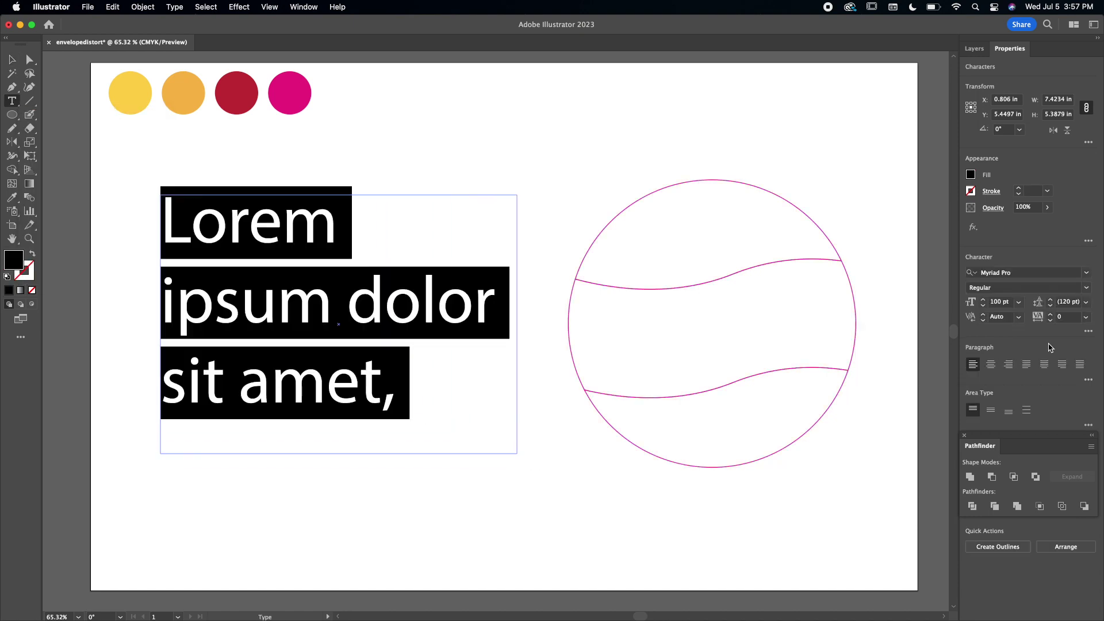
left_click(1086, 274)
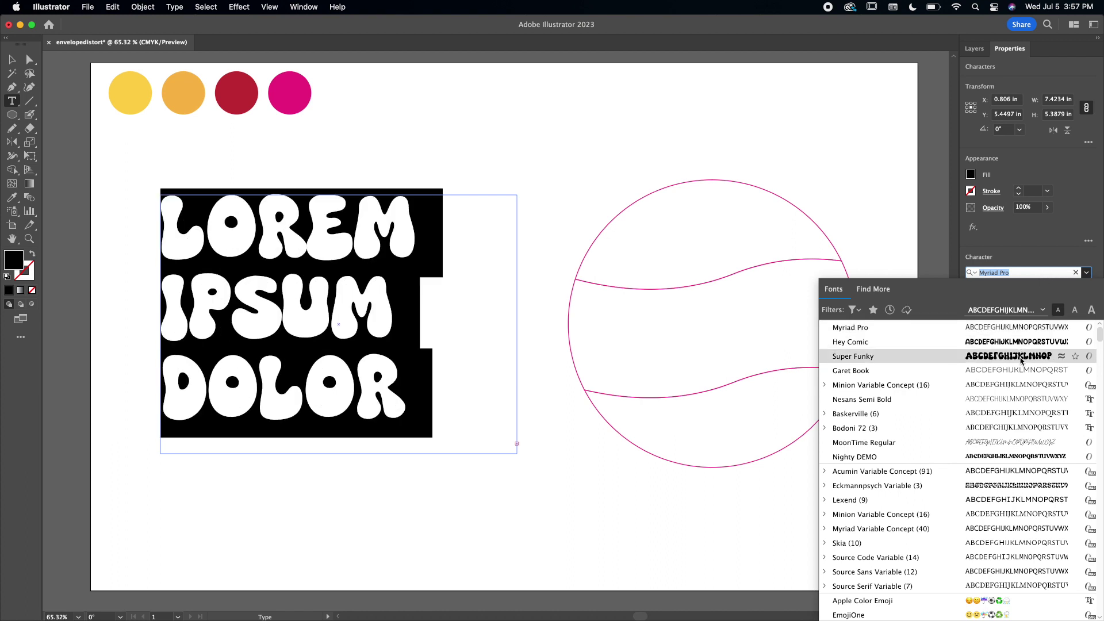
left_click(1021, 361)
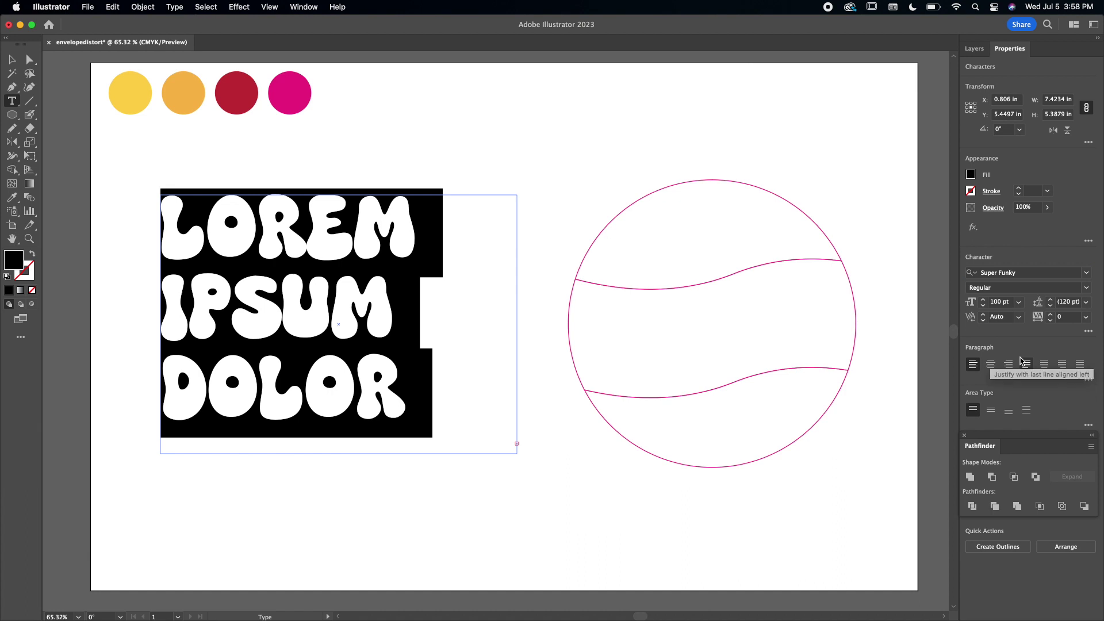
- Type IT'S, OKAY and BUDDY on three separate lines
type("IT'S")
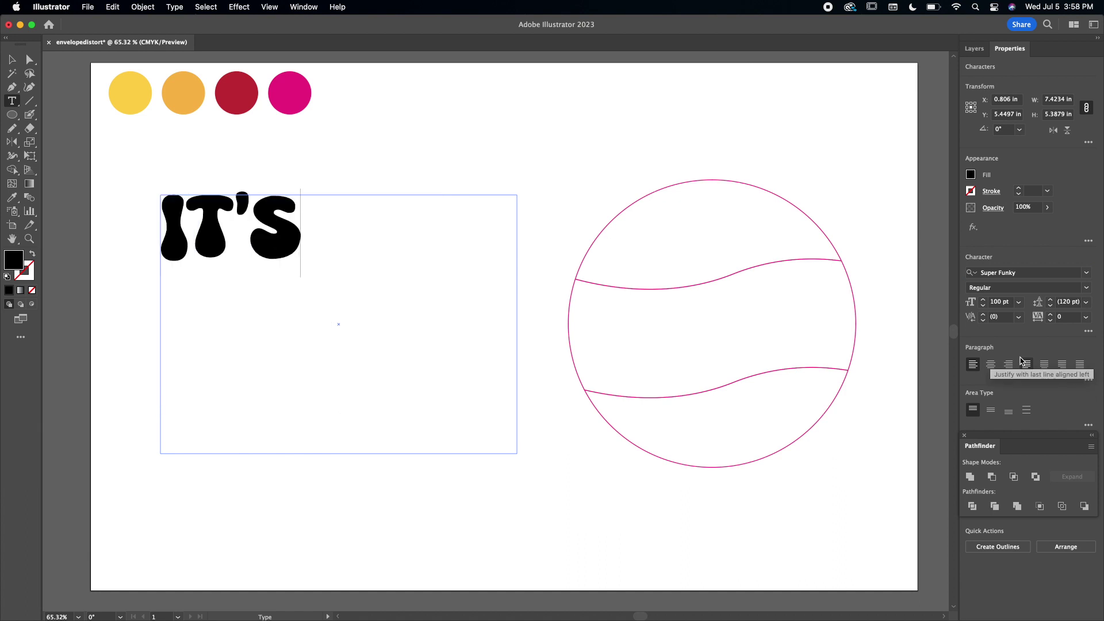
key("Return")
type("OKAY")
key("Return")
type("BUDDY")
key("Escape")
key("shift+super+o")
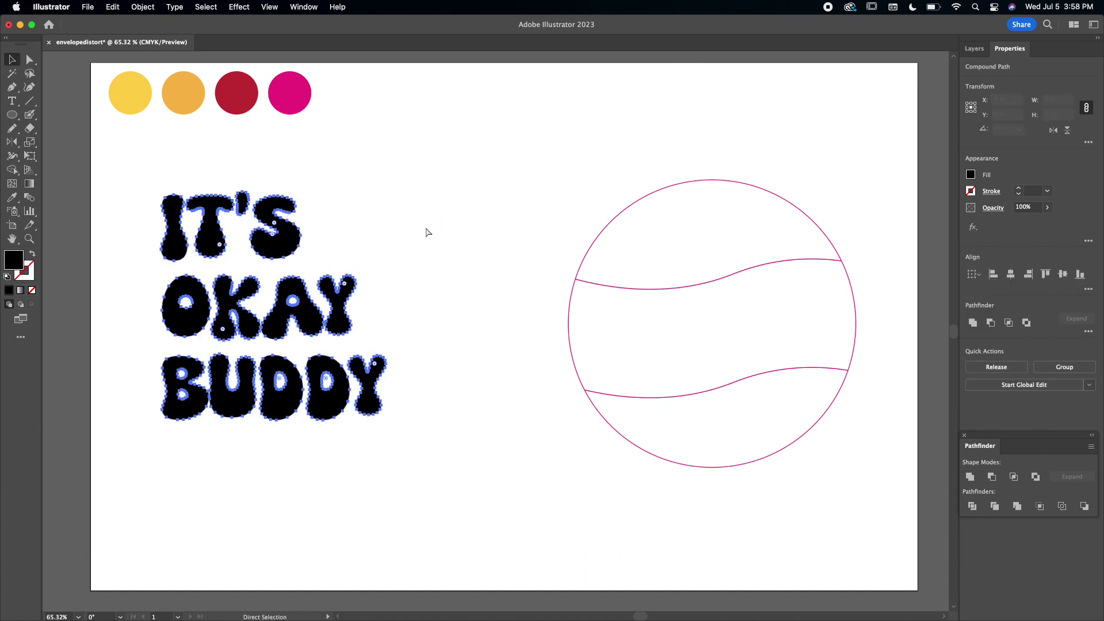
key("super+z")
- Nudge the text left, convert it to outlines, and ungroup the letters
left_click_drag(258, 234, 237, 219)
left_click(175, 6)
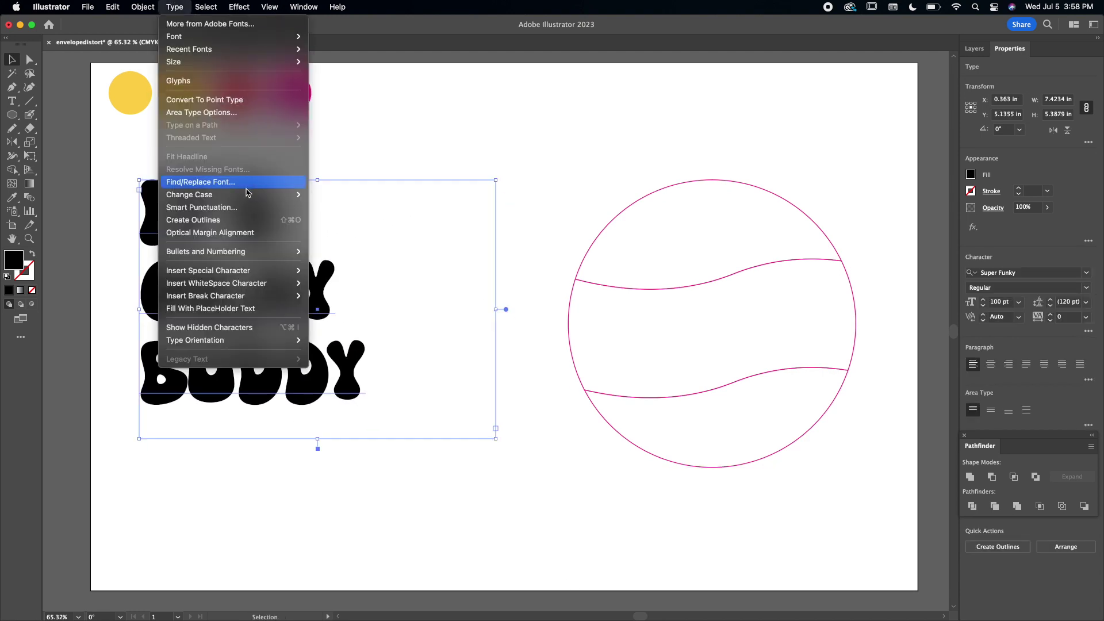
left_click(250, 224)
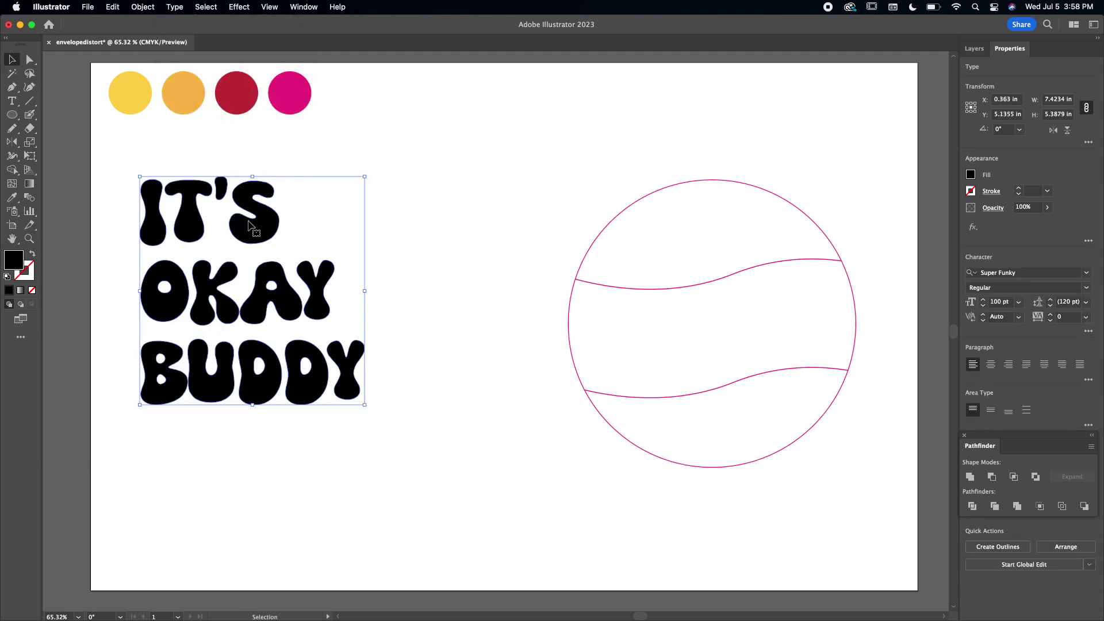
left_click(143, 6)
left_click(170, 94)
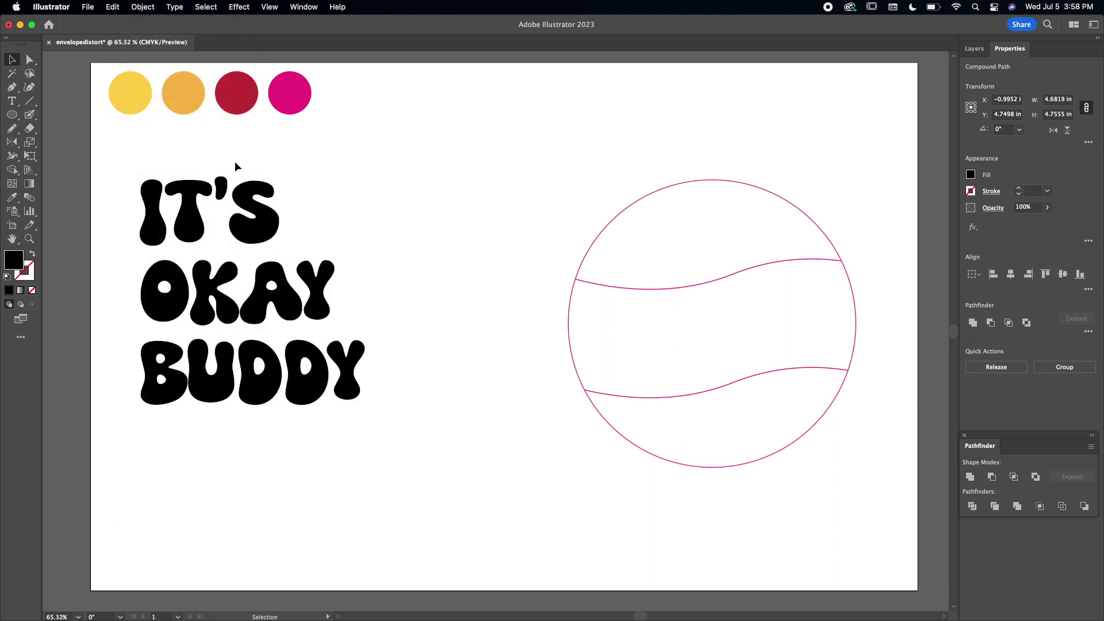
- Group the letters of IT'S, OKAY and BUDDY as three separate word groups
left_click_drag(234, 161, 118, 158)
key("super+g")
left_click_drag(123, 273, 412, 311)
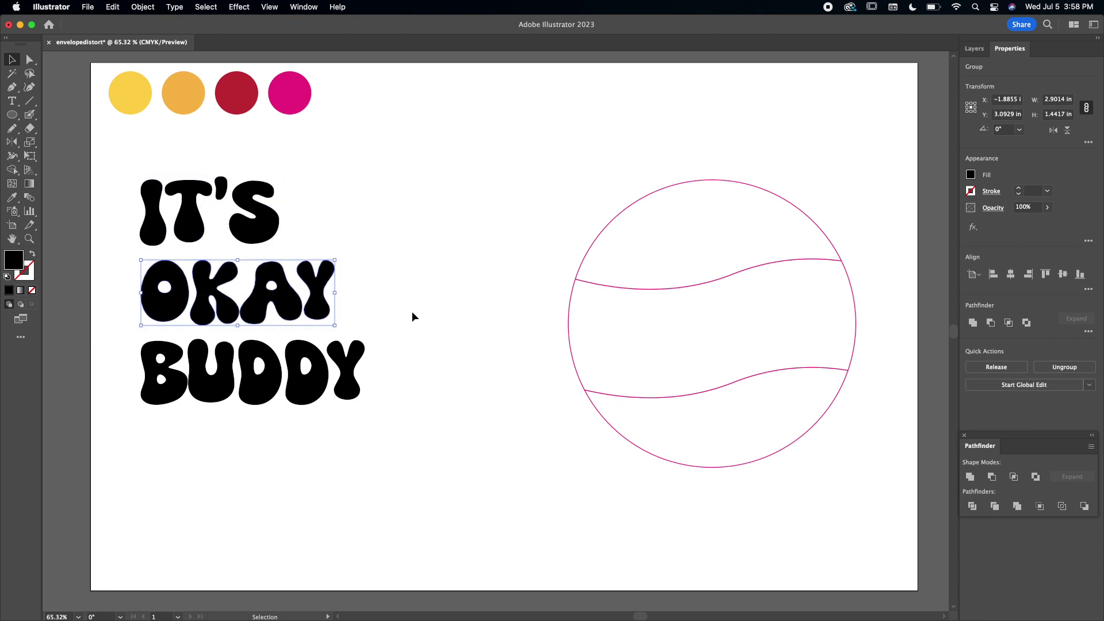
key("super+g")
left_click_drag(147, 420, 374, 354)
key("super+g")
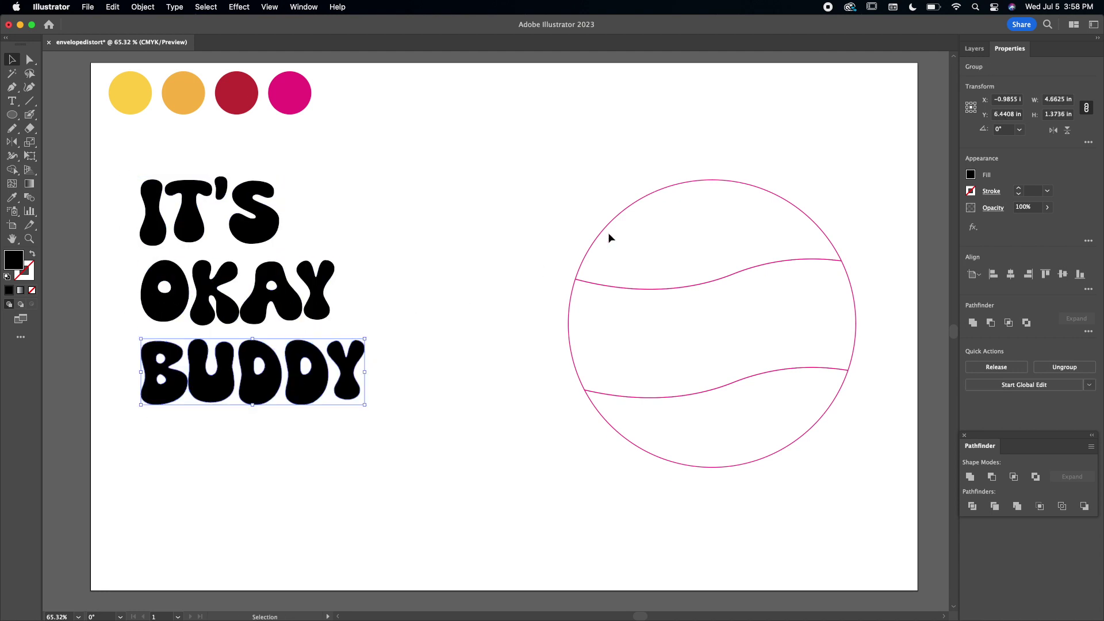
left_click_drag(533, 176, 768, 506)
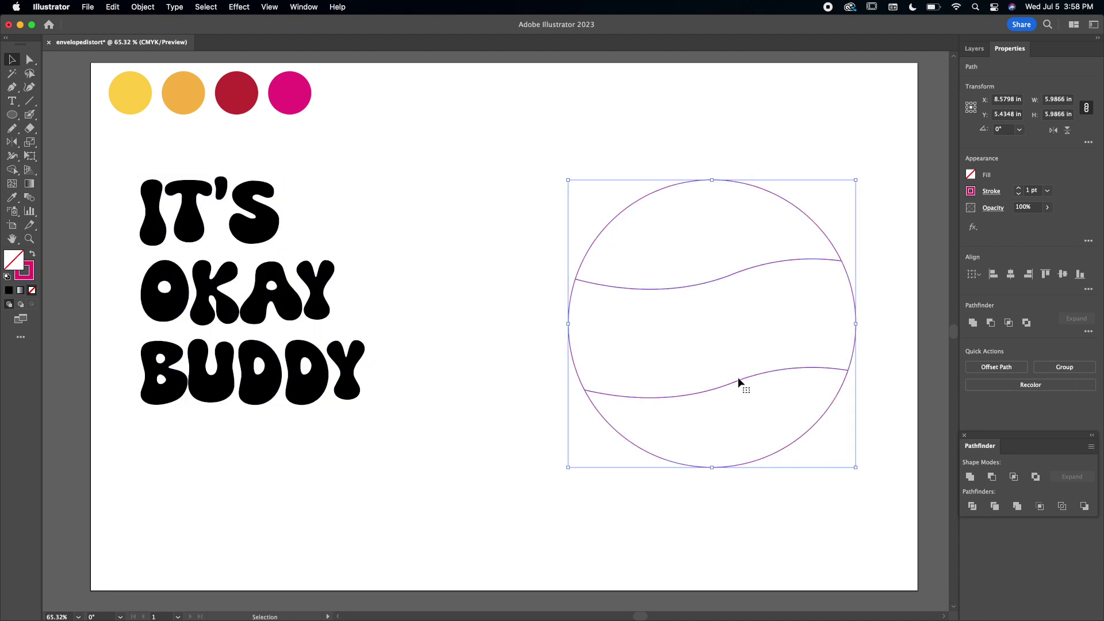
- Move the circle toward centre and place IT'S, OKAY and BUDDY in its top, middle and bottom bands
left_click_drag(734, 381, 553, 381)
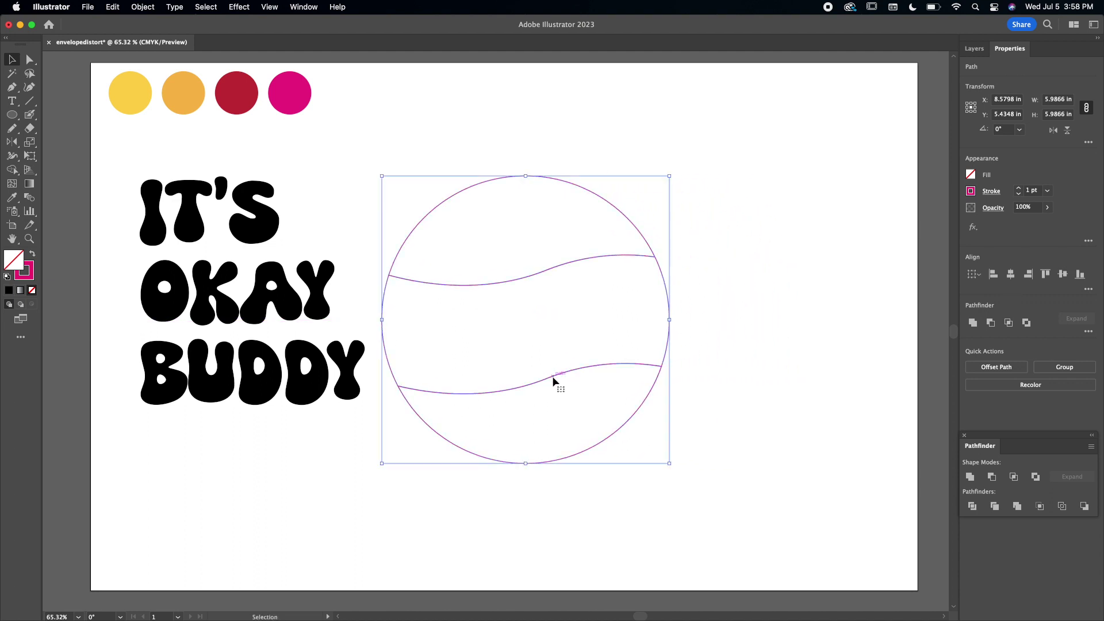
left_click(340, 185)
left_click_drag(277, 229, 570, 241)
left_click_drag(319, 311, 611, 344)
left_click_drag(338, 368, 624, 428)
left_click(667, 402)
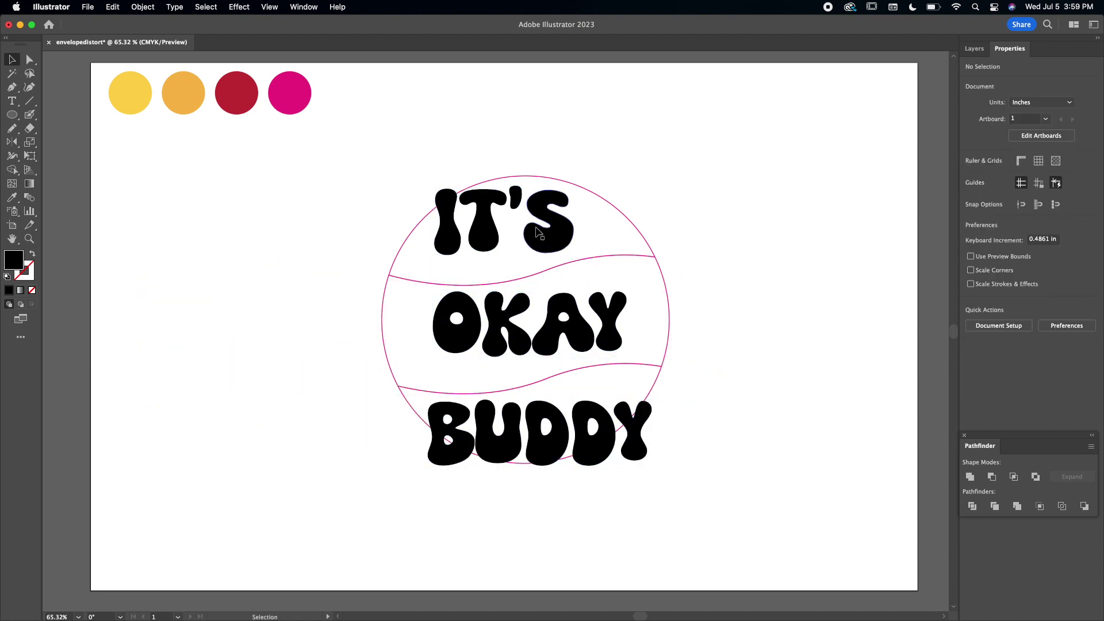
- Send all three words behind the circle slices
left_click(556, 236)
left_click(581, 344, "shift")
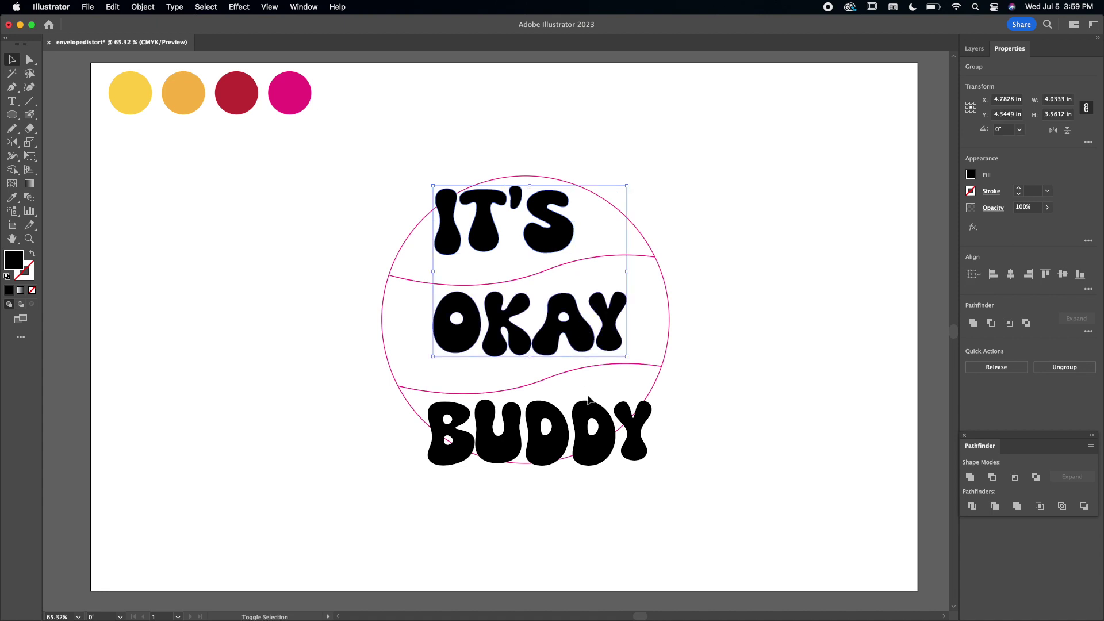
left_click(592, 426, "shift")
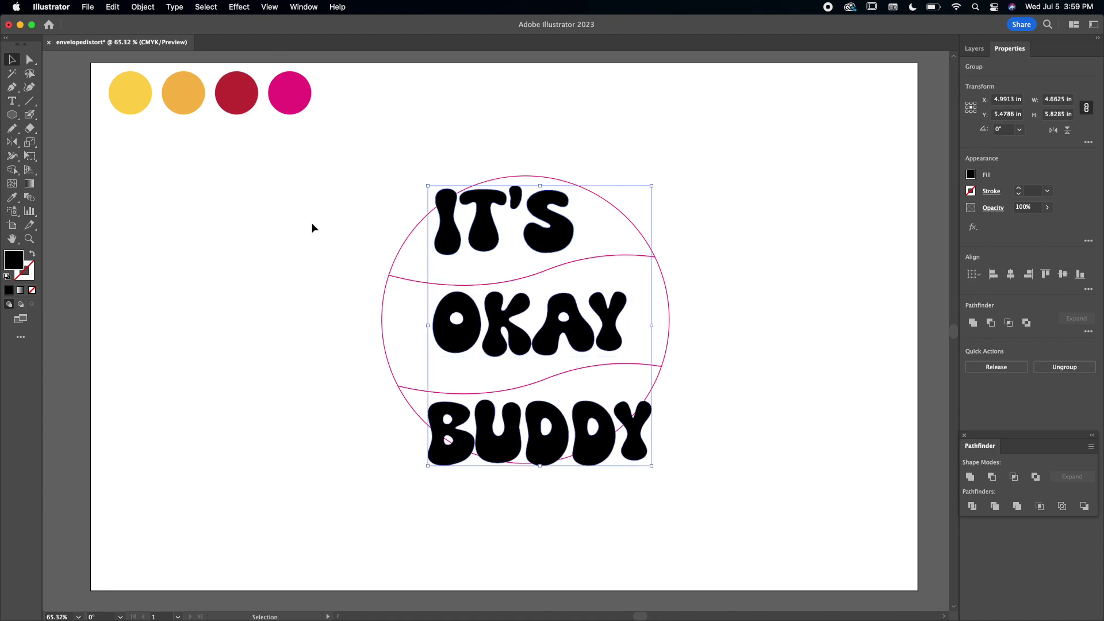
left_click(143, 6)
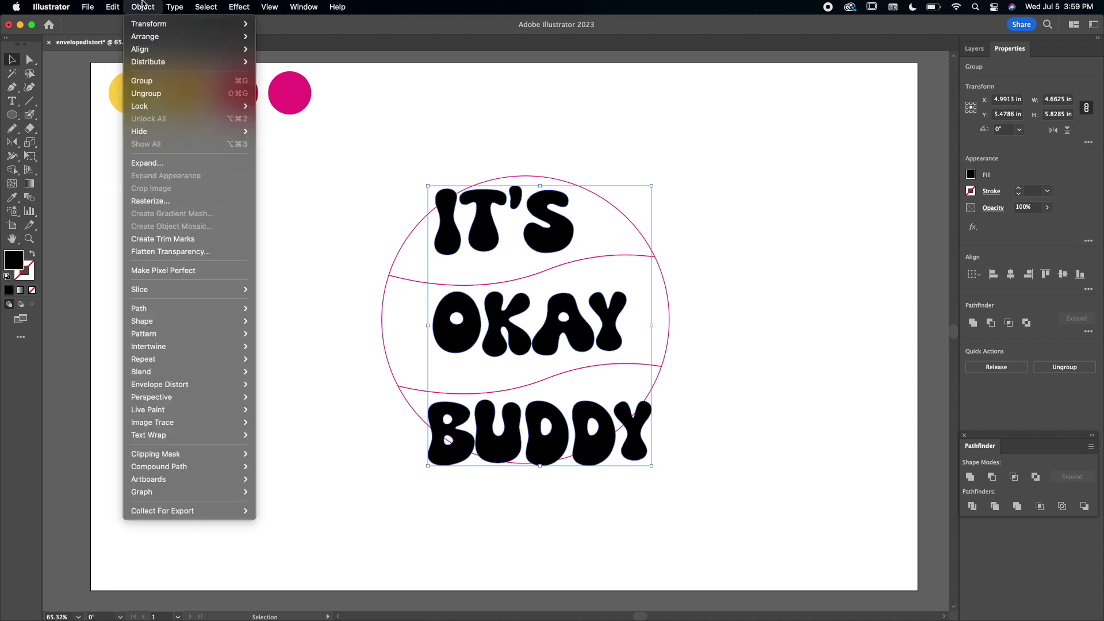
mouse_move(173, 36)
left_click(305, 75)
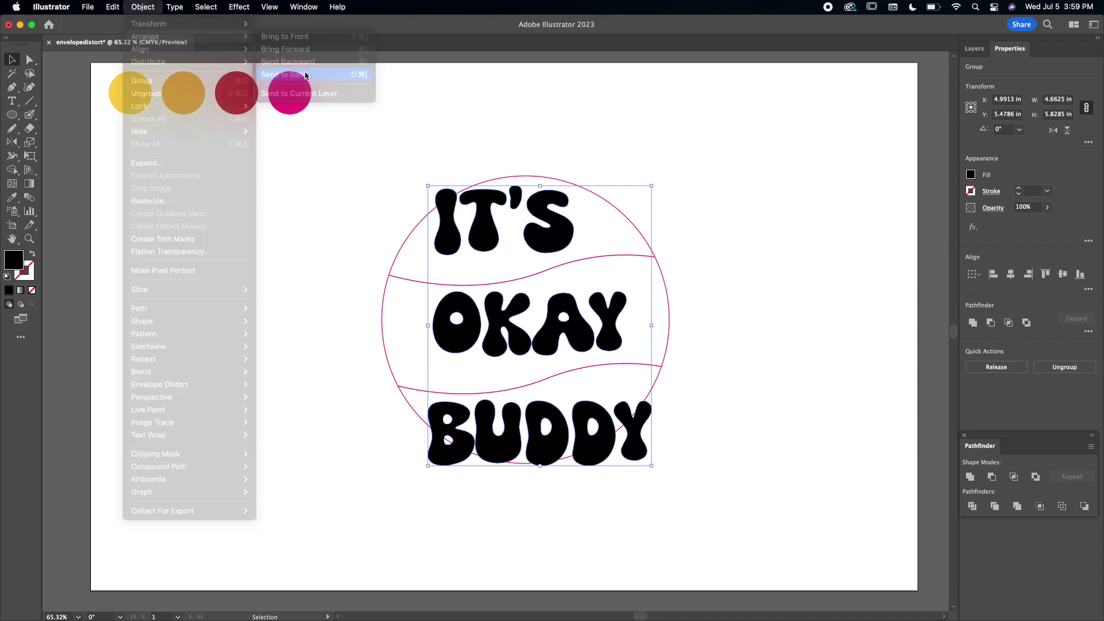
left_click(478, 132)
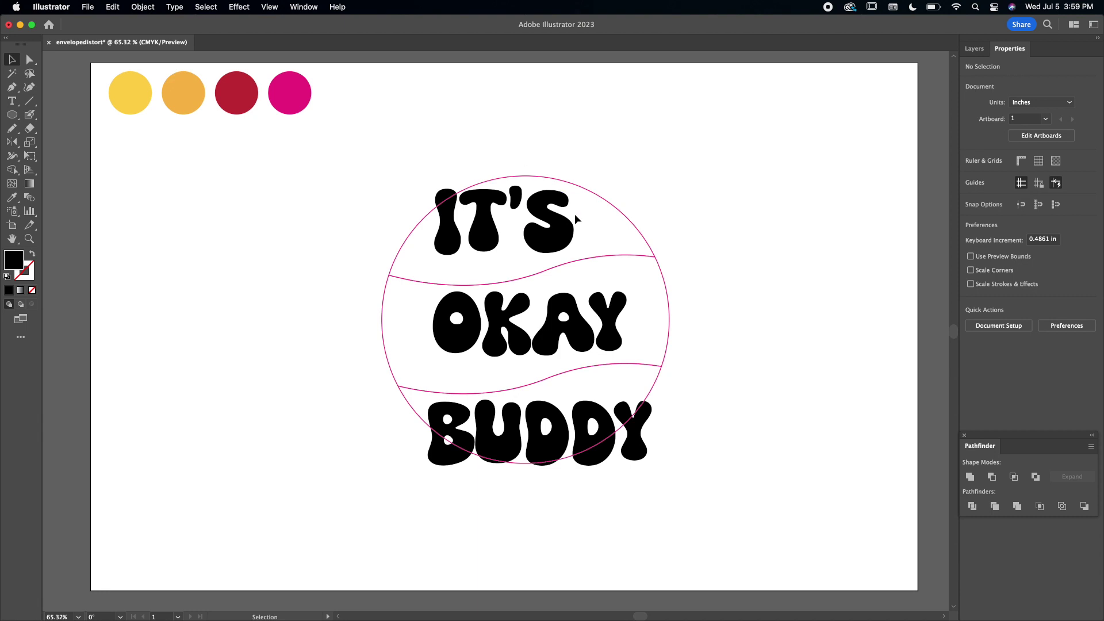
- Warp IT'S into the top band with Envelope Distort > Make with Top Object
left_click(556, 243)
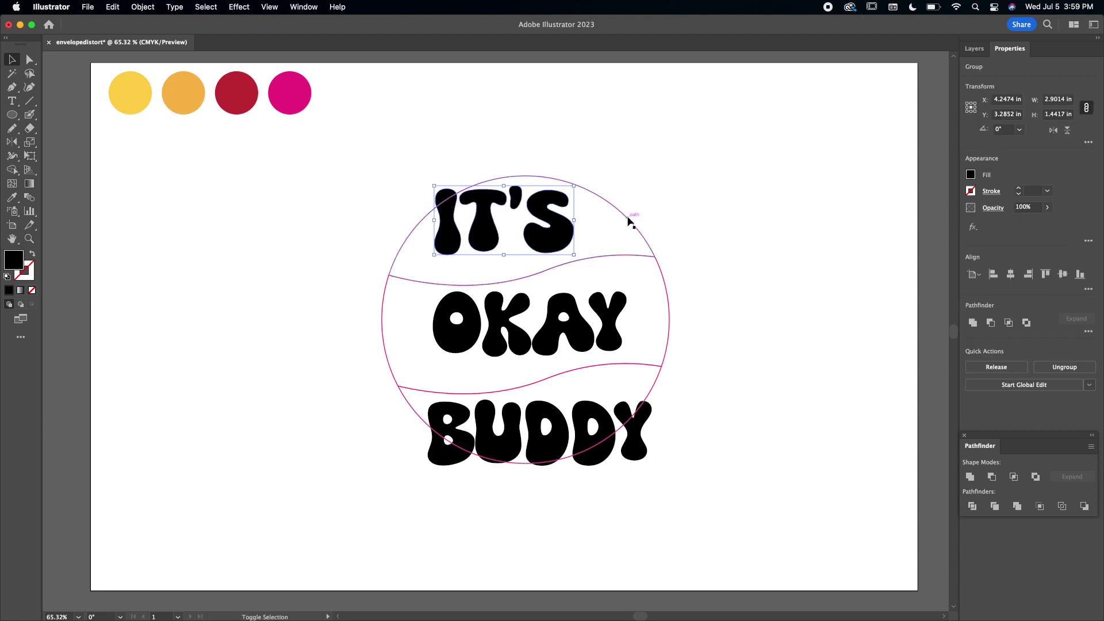
left_click_drag(628, 220, 630, 188)
key("super+z")
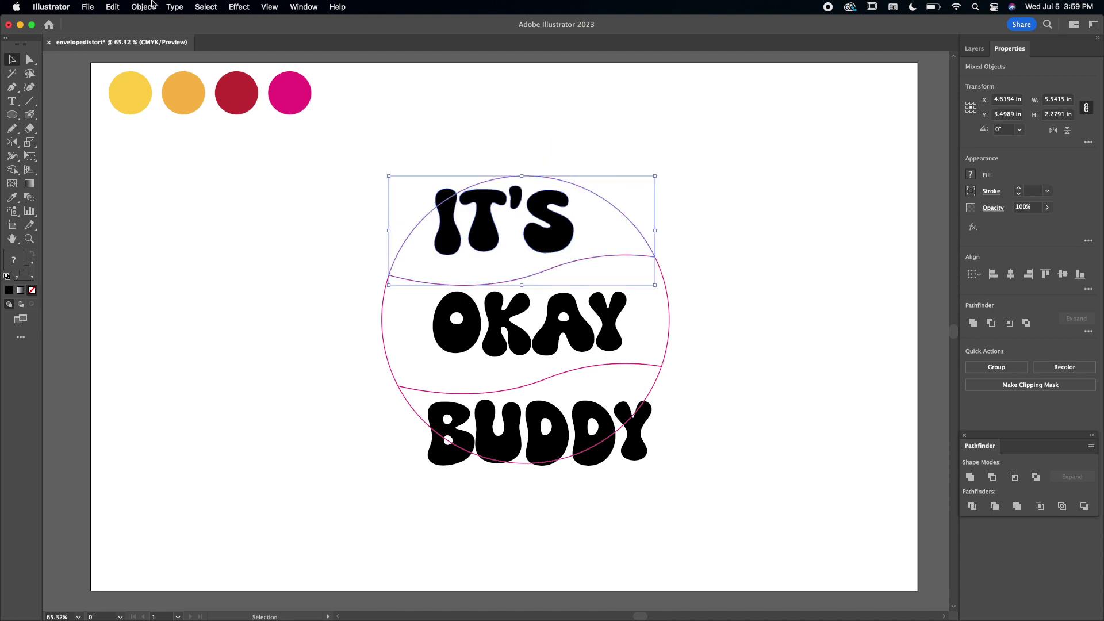
left_click(151, 6)
mouse_move(230, 384)
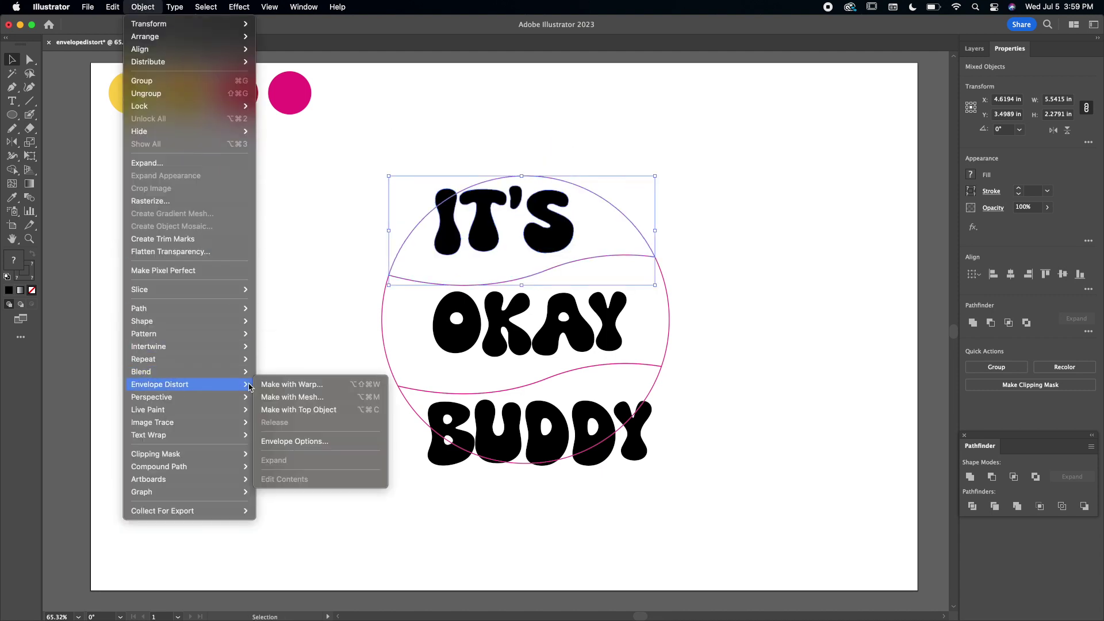
left_click(305, 411)
left_click(308, 406)
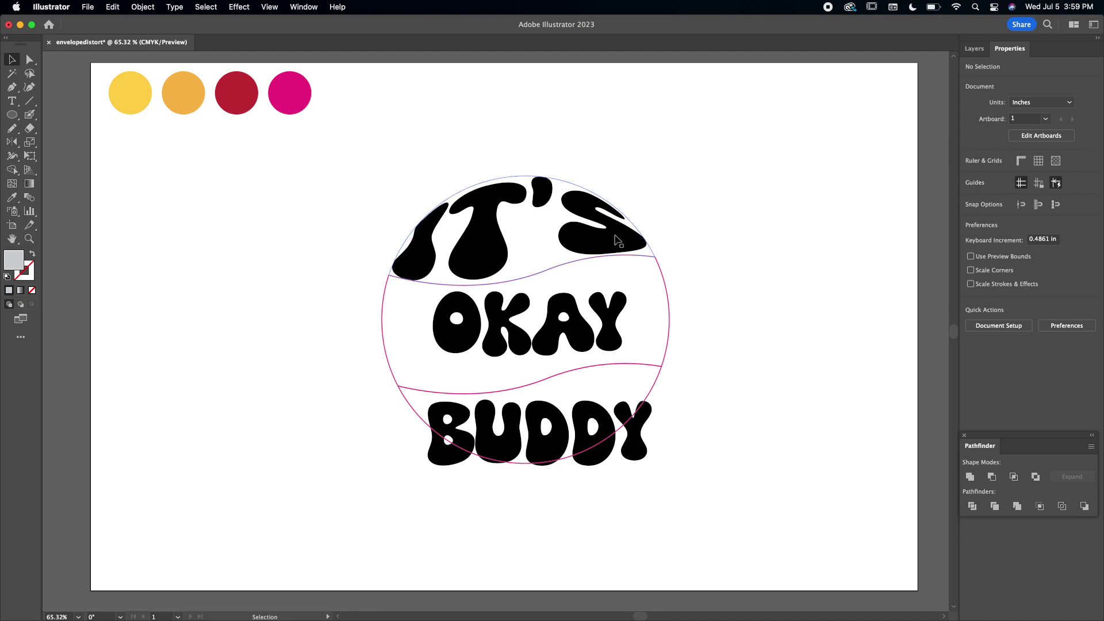
- Warp OKAY into the middle wave band with the same envelope distort
left_click(611, 327)
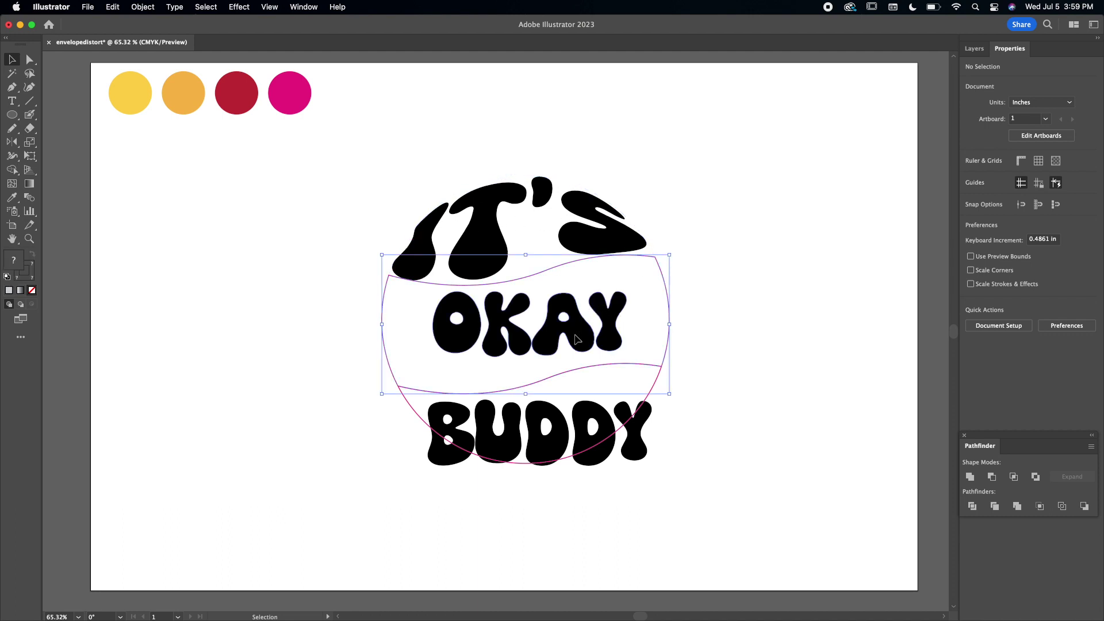
mouse_move(611, 332)
left_mouse_down()
mouse_move(752, 394)
mouse_move(612, 333)
left_mouse_up()
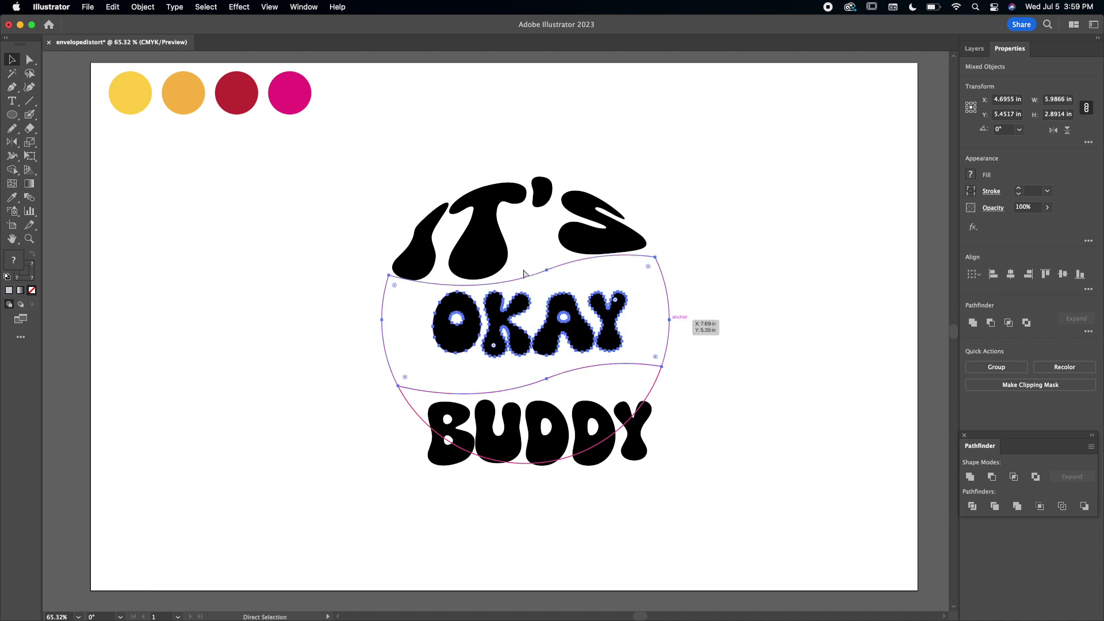
left_click(134, 6)
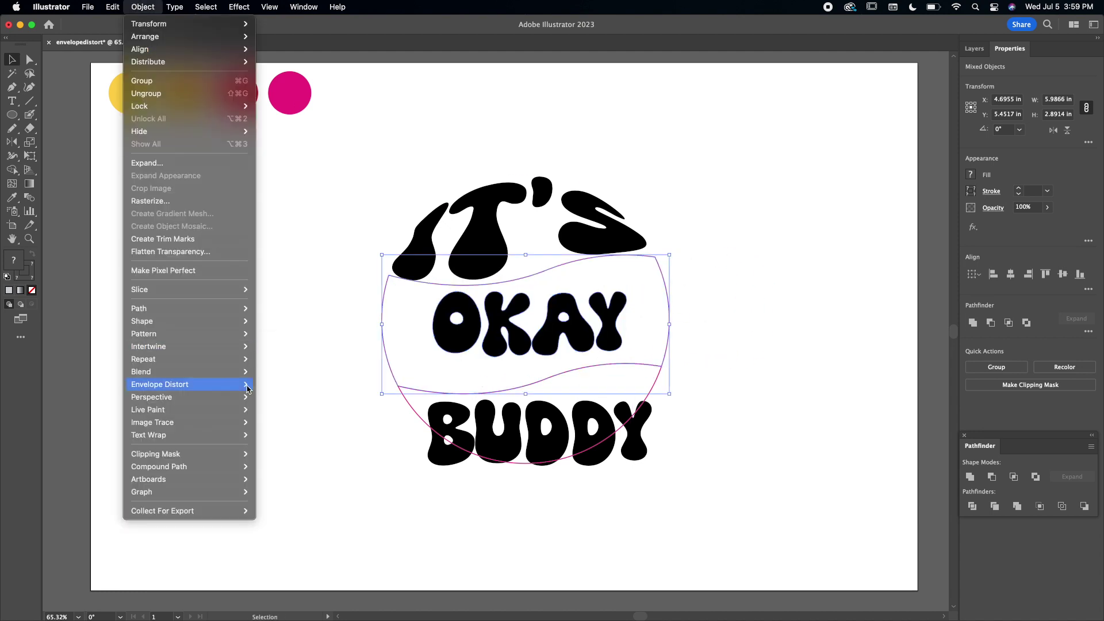
mouse_move(247, 384)
left_click(295, 410)
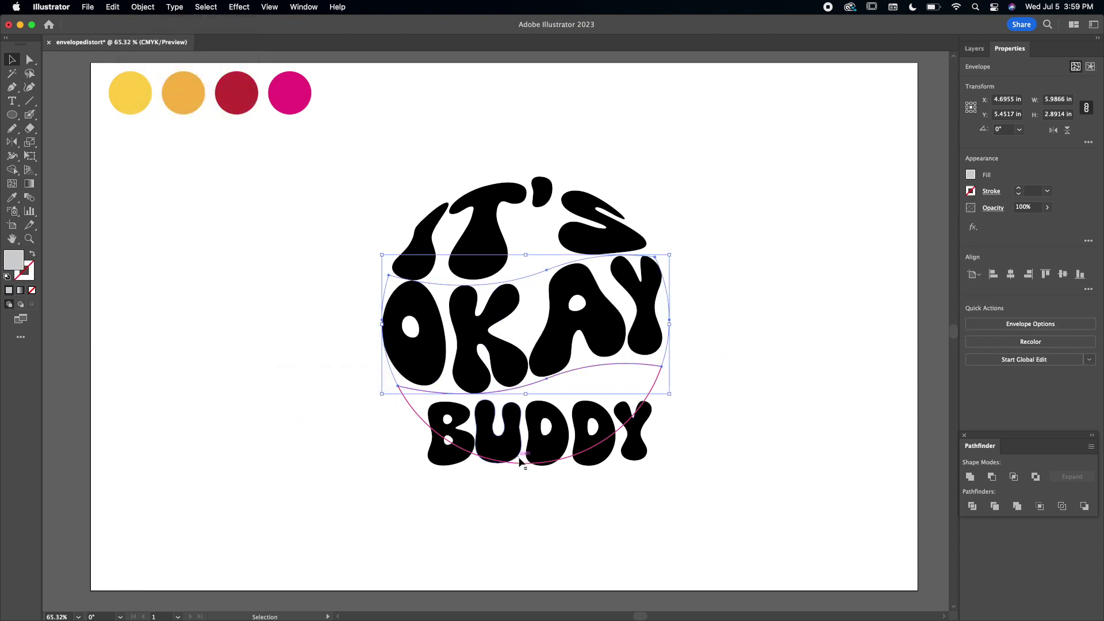
left_click(543, 482)
- Warp BUDDY into the bottom arc band and move the round lettering to the page's left
left_click_drag(650, 480, 552, 437)
left_click(144, 6)
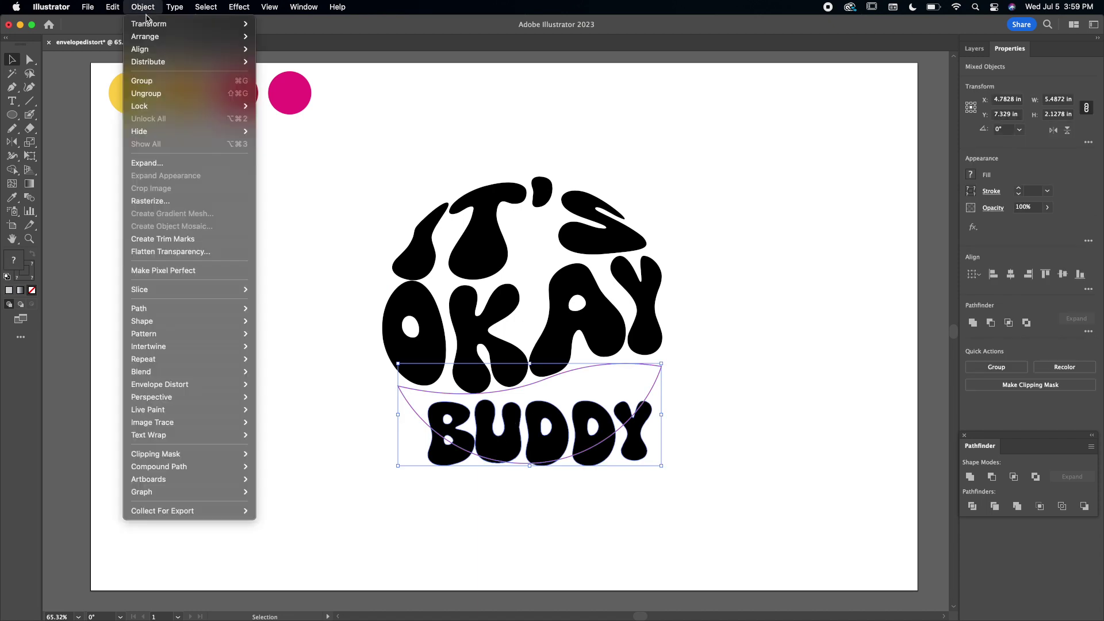
left_click(308, 415)
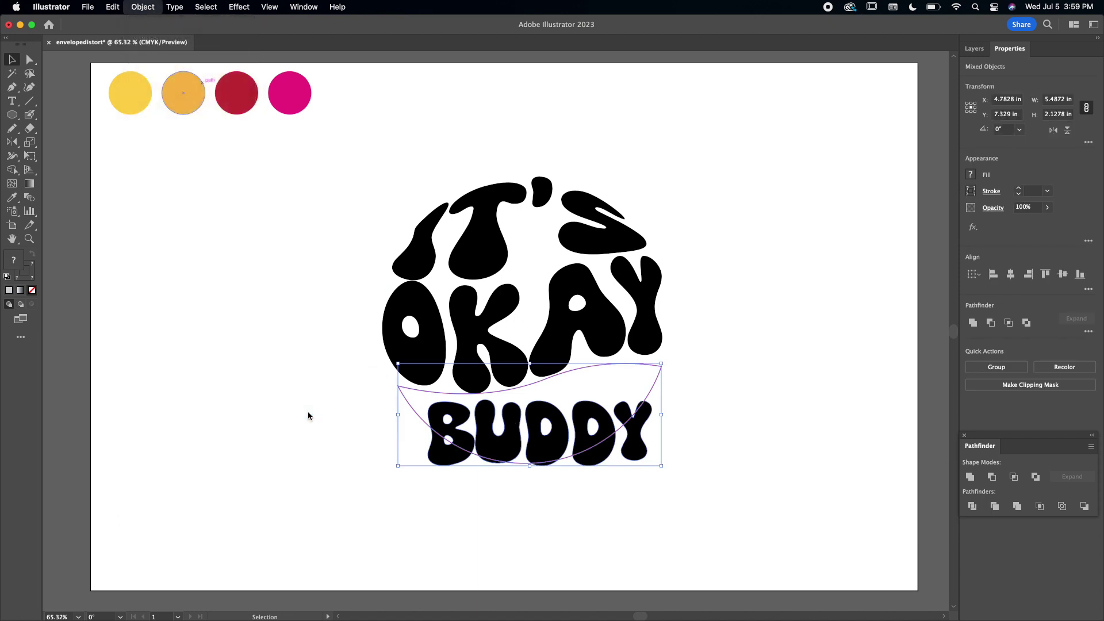
left_click(639, 239)
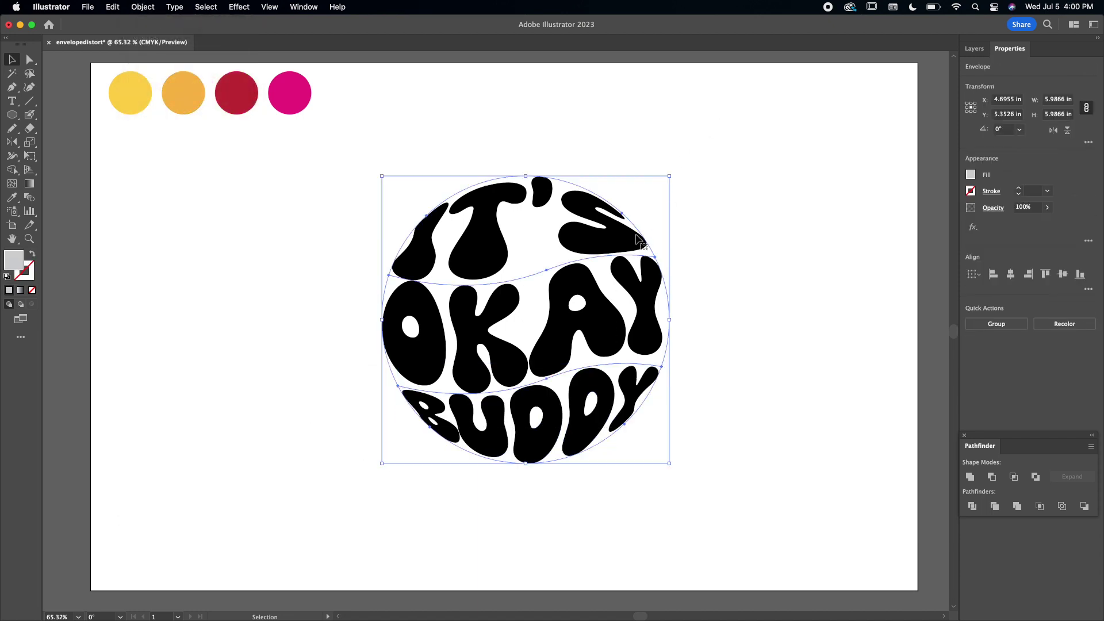
left_click_drag(640, 239, 414, 235)
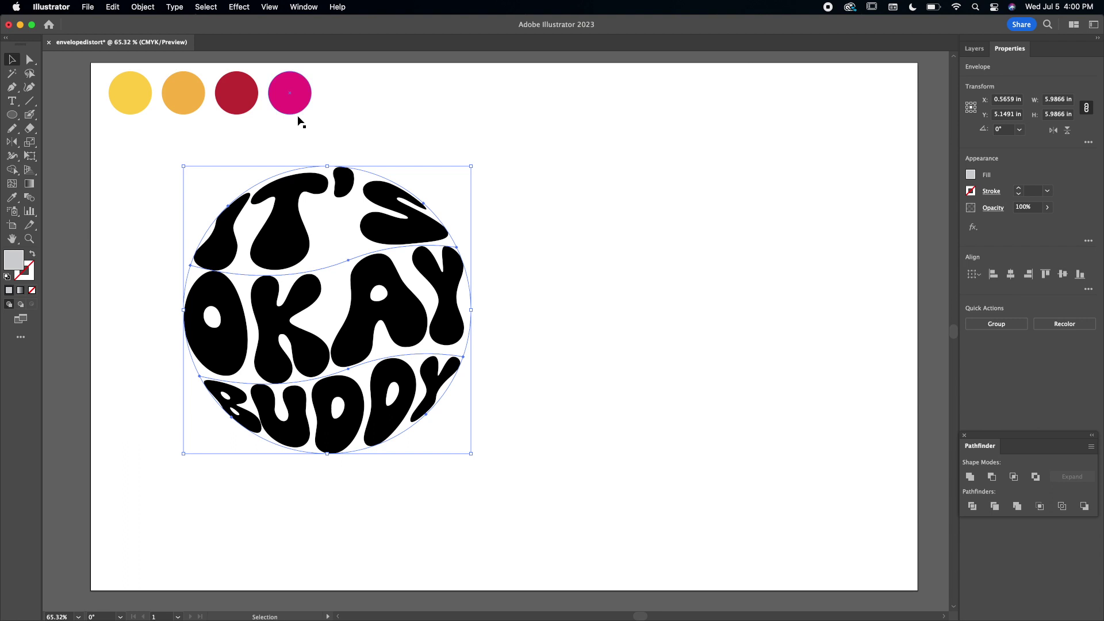
- Expand the envelope-distorted lettering into plain shapes
left_click(143, 7)
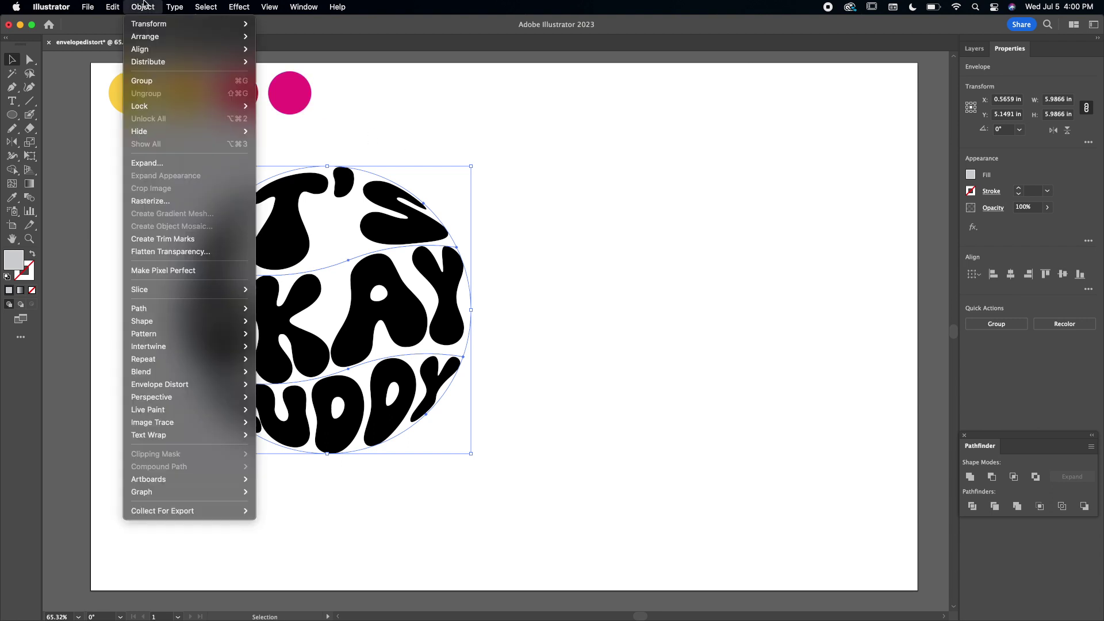
left_click(200, 163)
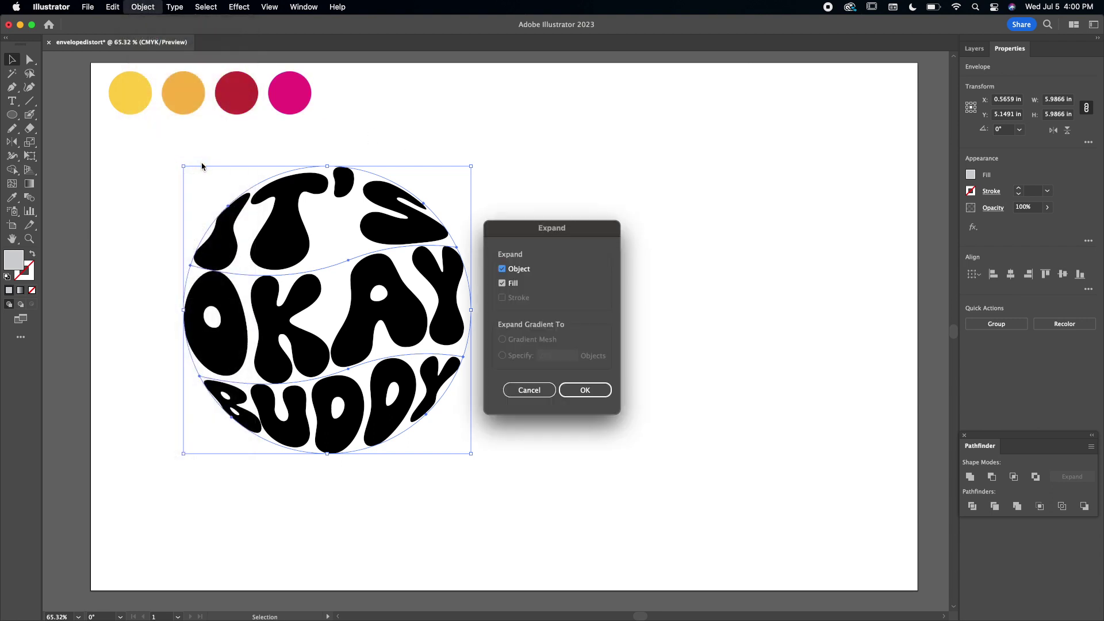
left_click(584, 390)
key("super+h")
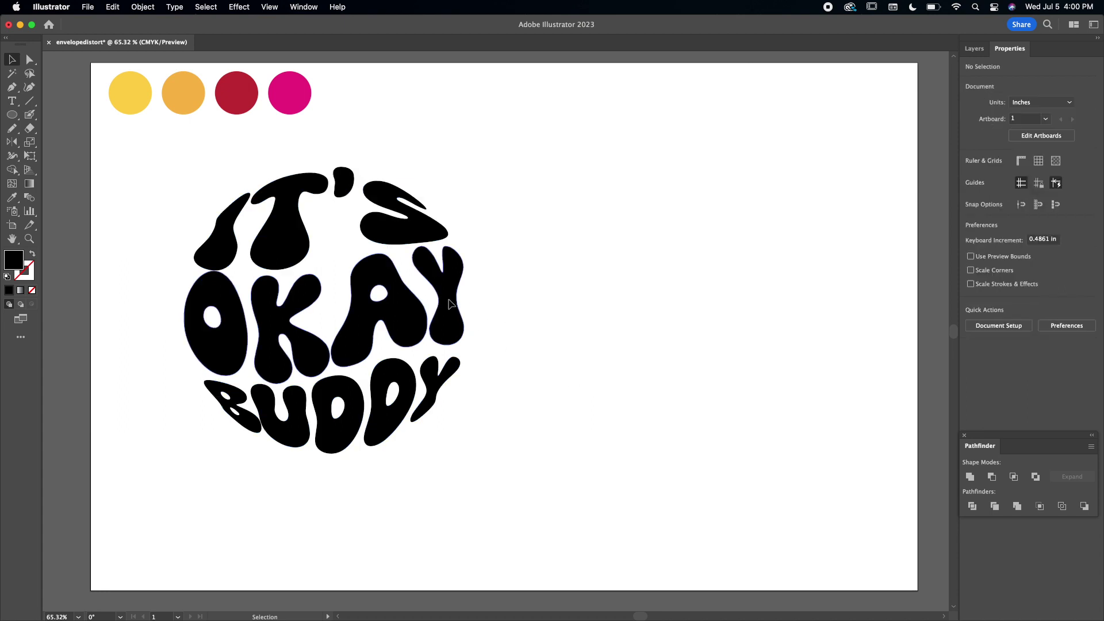
- Recentre the whole lettering group on the page
left_click_drag(451, 304, 535, 272)
key("super+z")
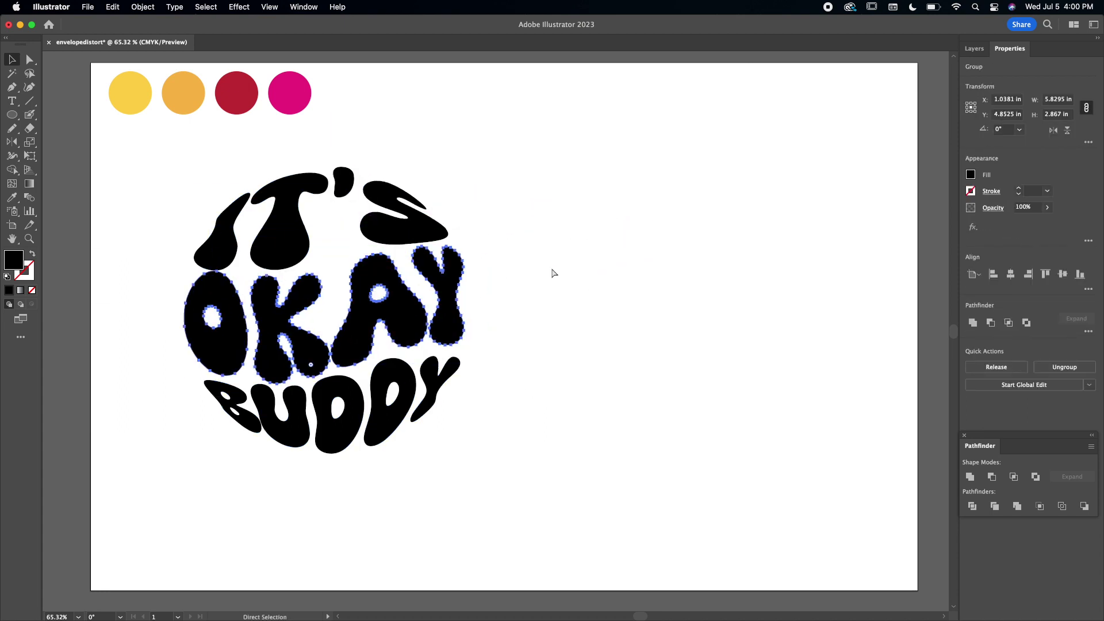
key("super+z")
left_click(551, 267)
key("super+z")
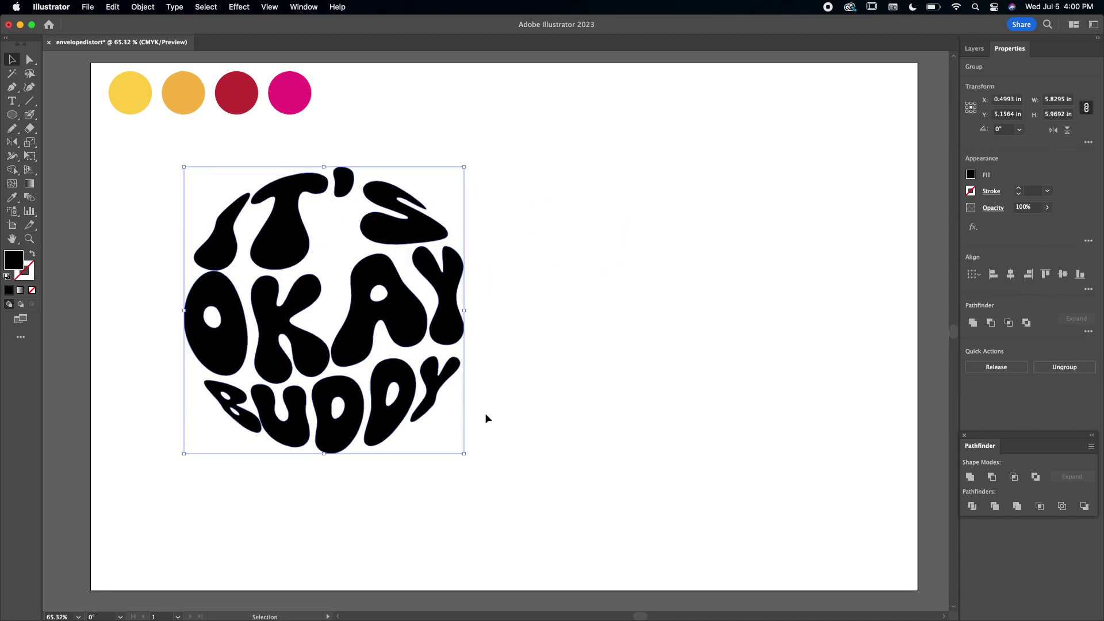
left_click(518, 406)
left_click(217, 207)
left_click_drag(297, 234, 451, 229)
- Merge all the lettering pieces into one shape with Pathfinder Unite
left_click(467, 105)
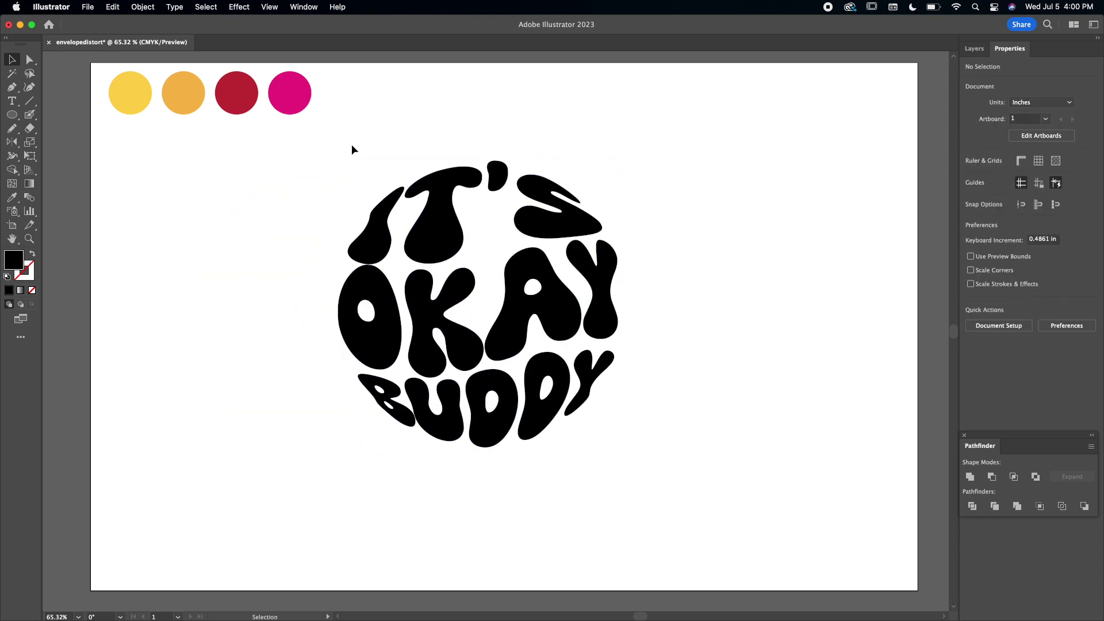
left_click_drag(352, 146, 655, 435)
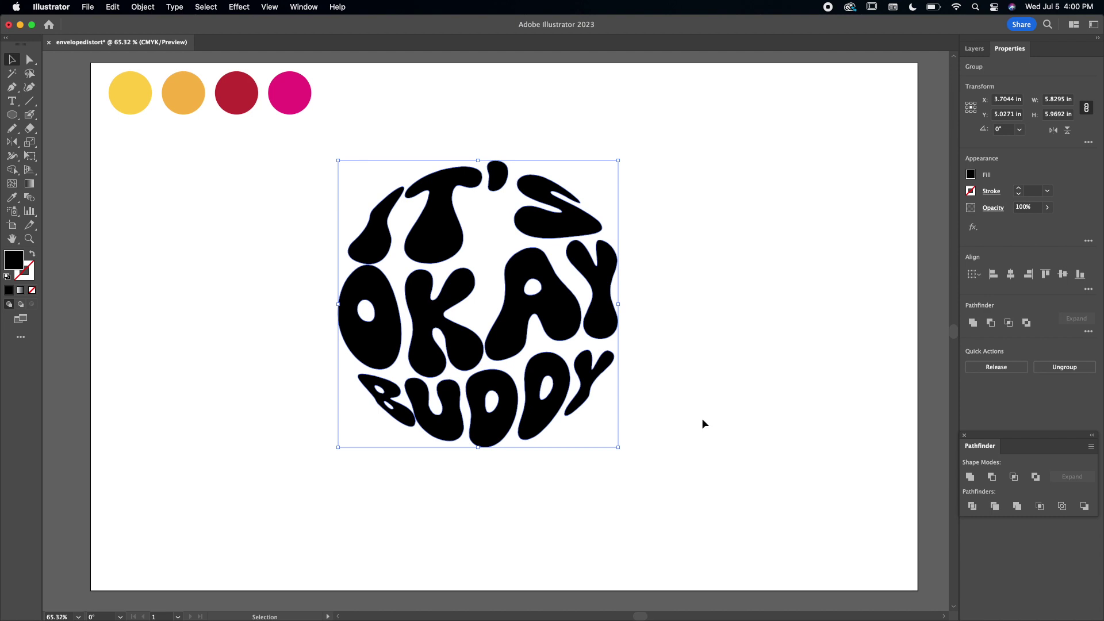
left_click_drag(979, 446, 676, 322)
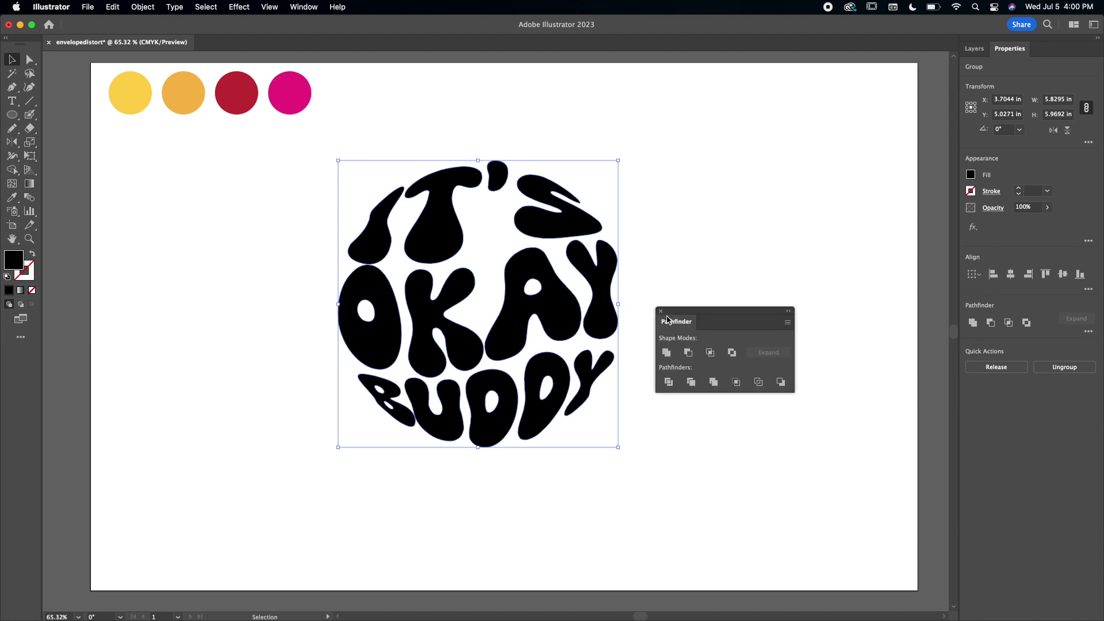
left_click(666, 352)
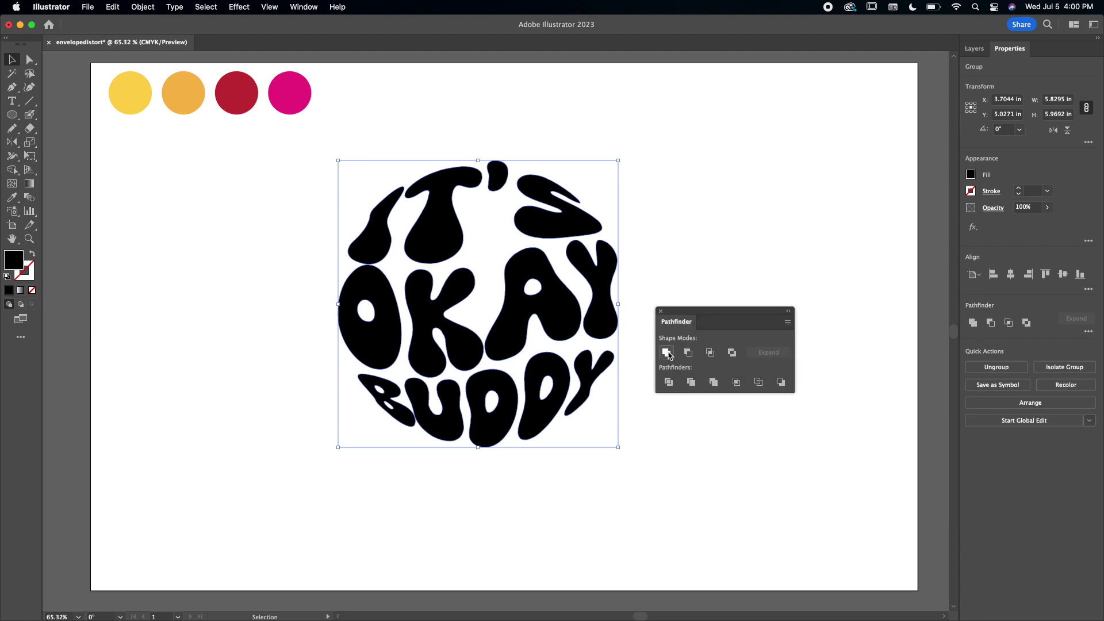
left_click_drag(668, 320, 970, 456)
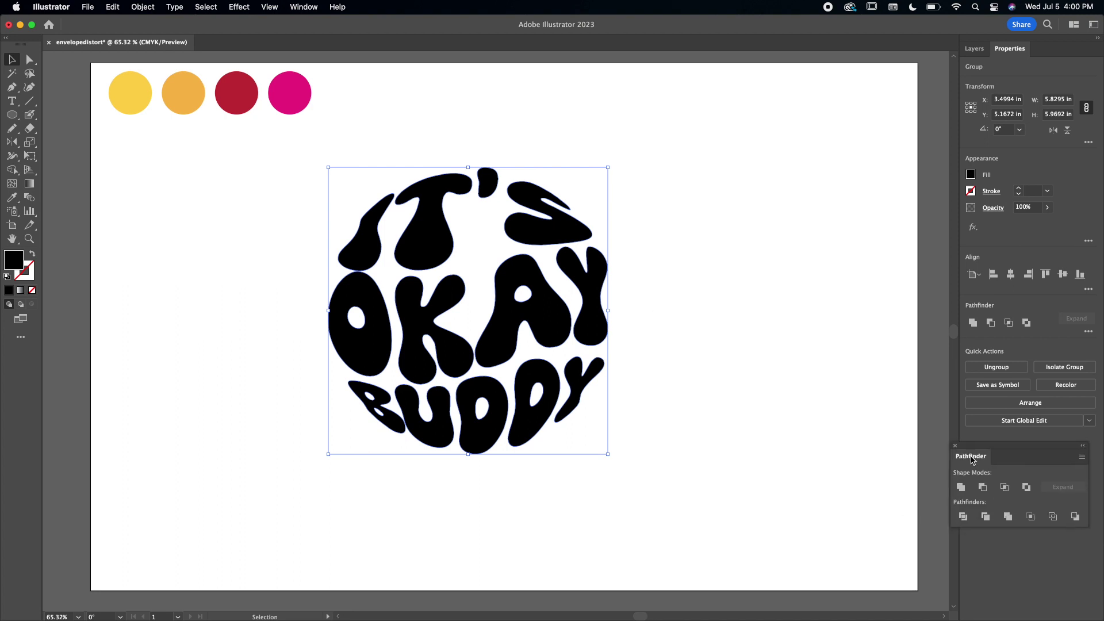
left_click(647, 336)
left_click(594, 320)
- Fill the lettering with the orange sampled from the orange circle
left_click(13, 199)
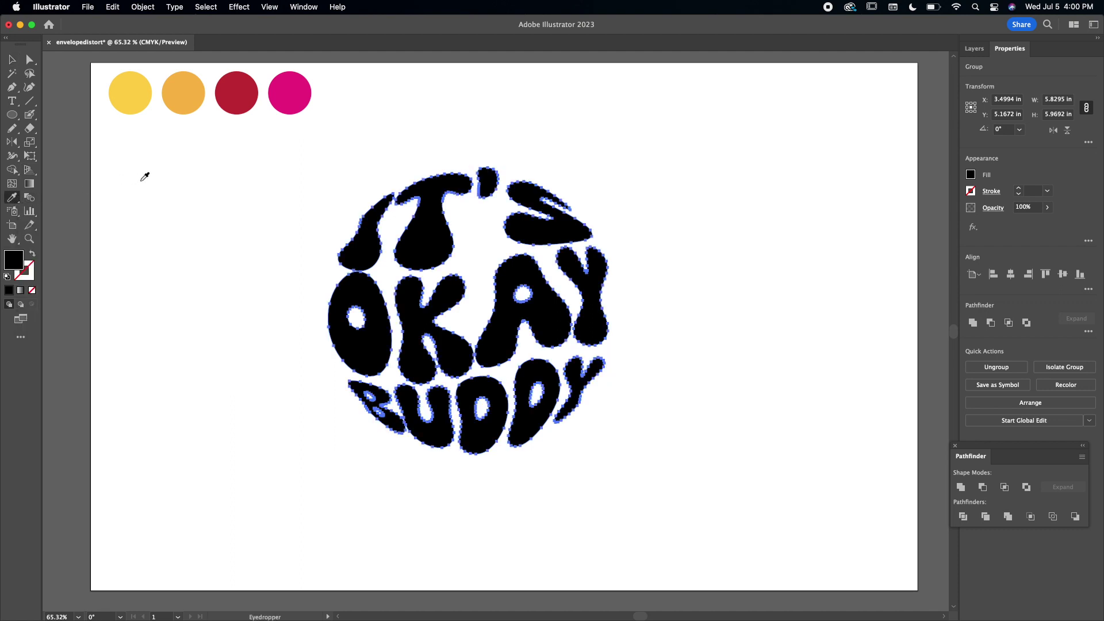
left_click(186, 95)
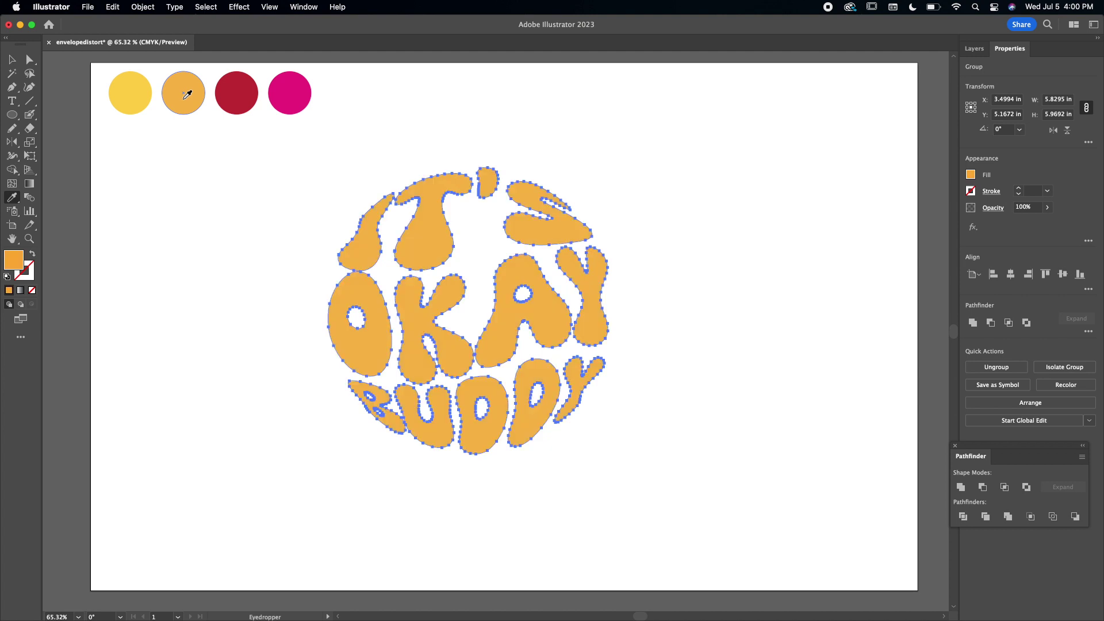
key("v")
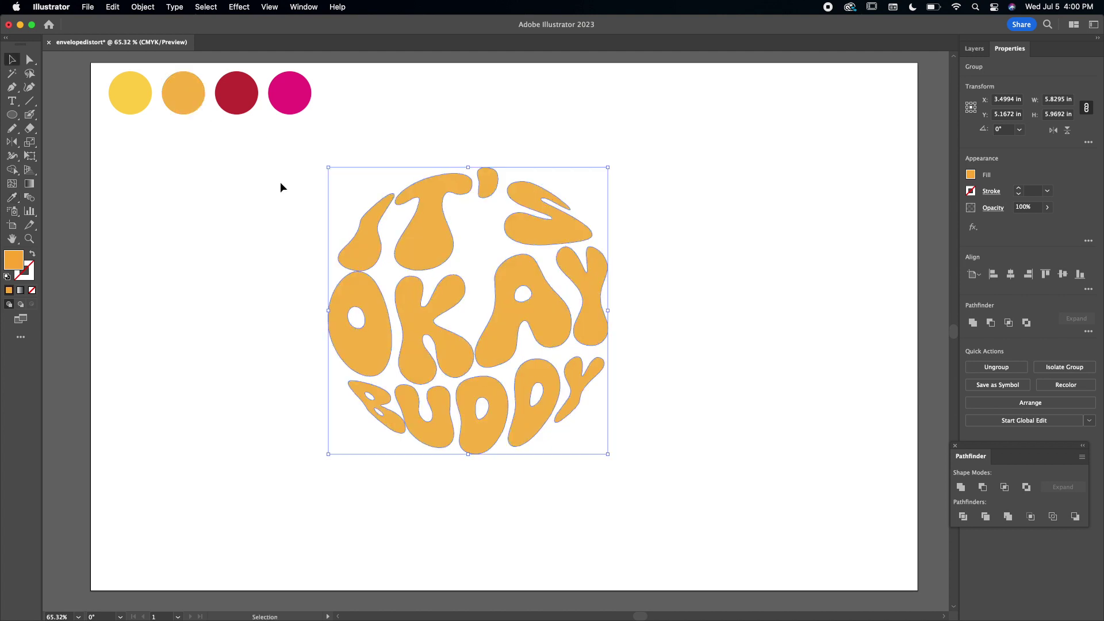
left_click(300, 220)
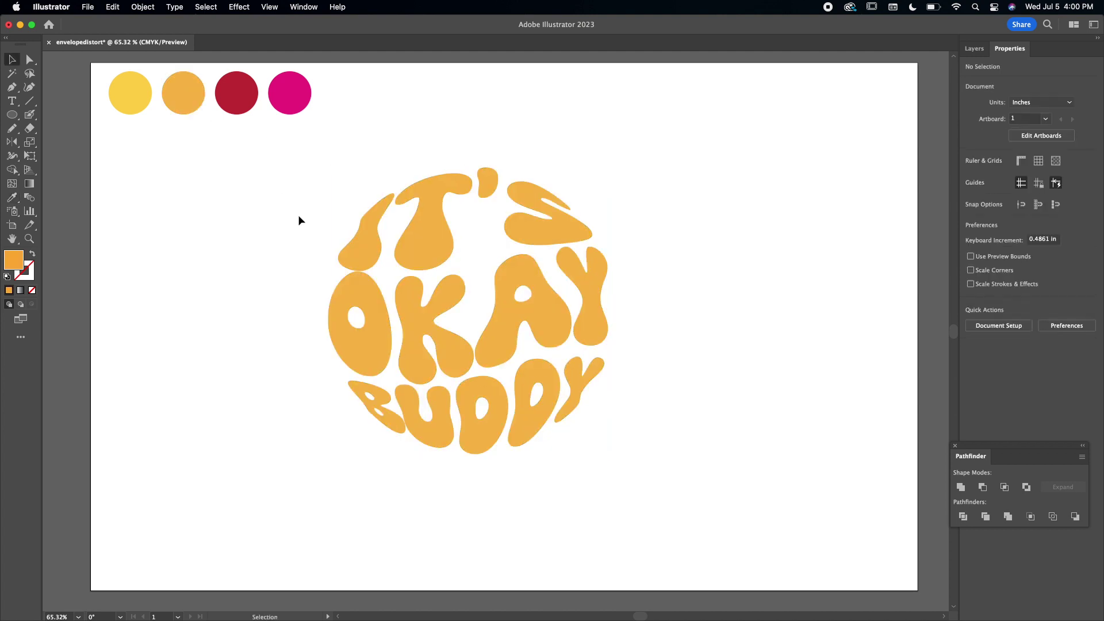
- Scale a copy of the lettering down to about 0.82 × 0.84 in at the badge's centre
left_click(421, 260)
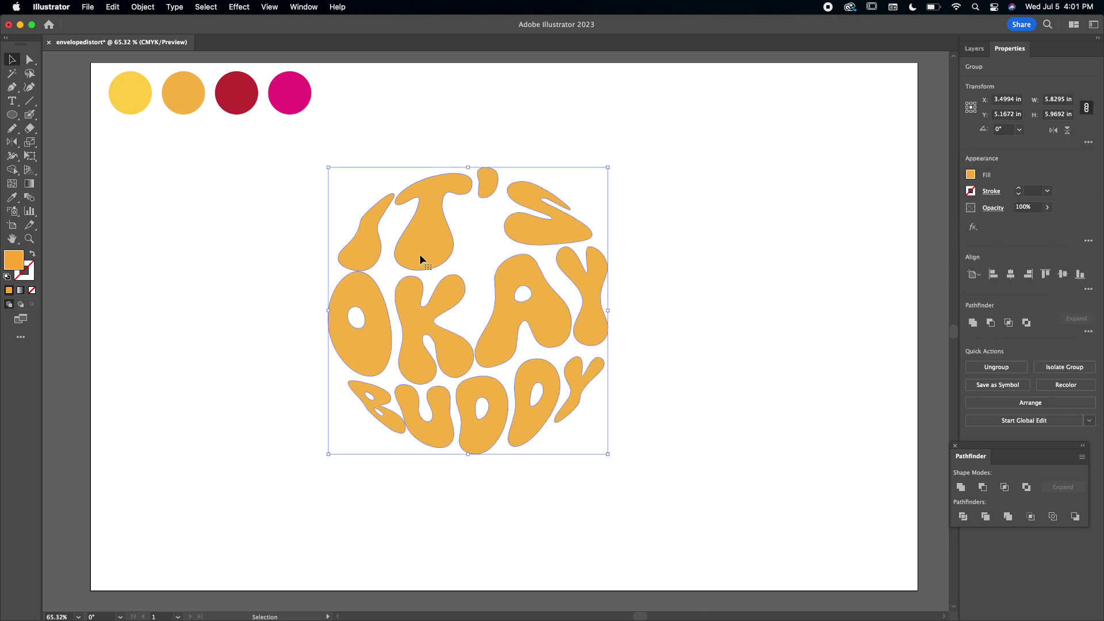
key("a")
key("v")
key("a")
key("v")
left_click_drag(610, 311, 490, 300)
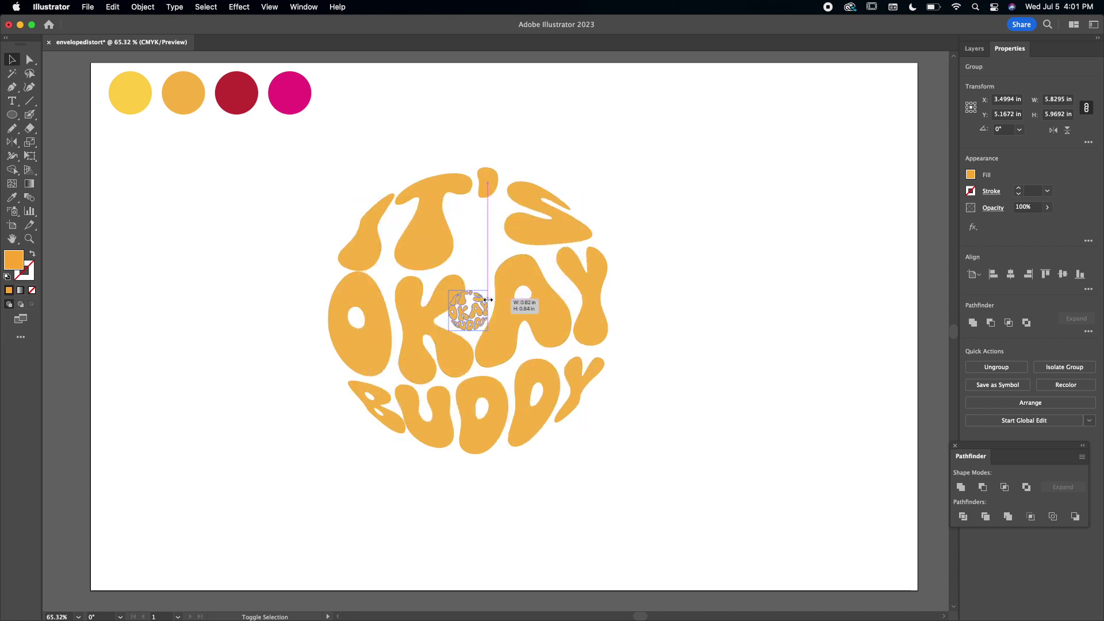
left_click_drag(488, 300, 488, 301)
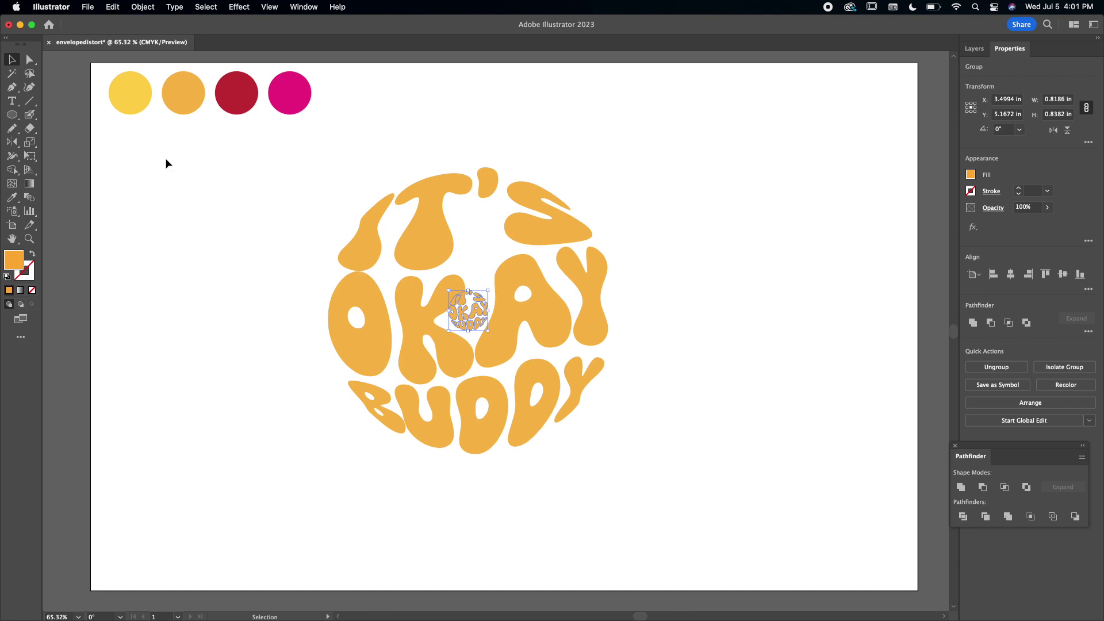
- Fill the tiny centre copy with the sampled crimson and nudge it slightly upward
left_click(12, 197)
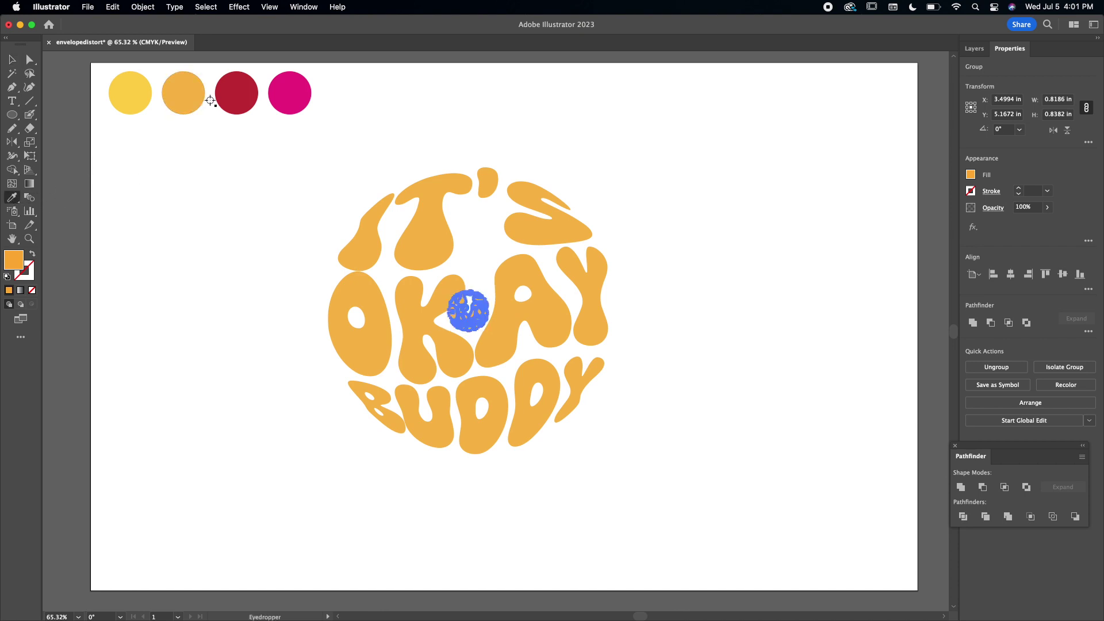
left_click(233, 95)
key("v")
left_click(331, 222)
mouse_move(470, 319)
left_mouse_down()
mouse_move(482, 287)
mouse_move(482, 321)
mouse_move(481, 304)
mouse_move(469, 319)
left_mouse_up()
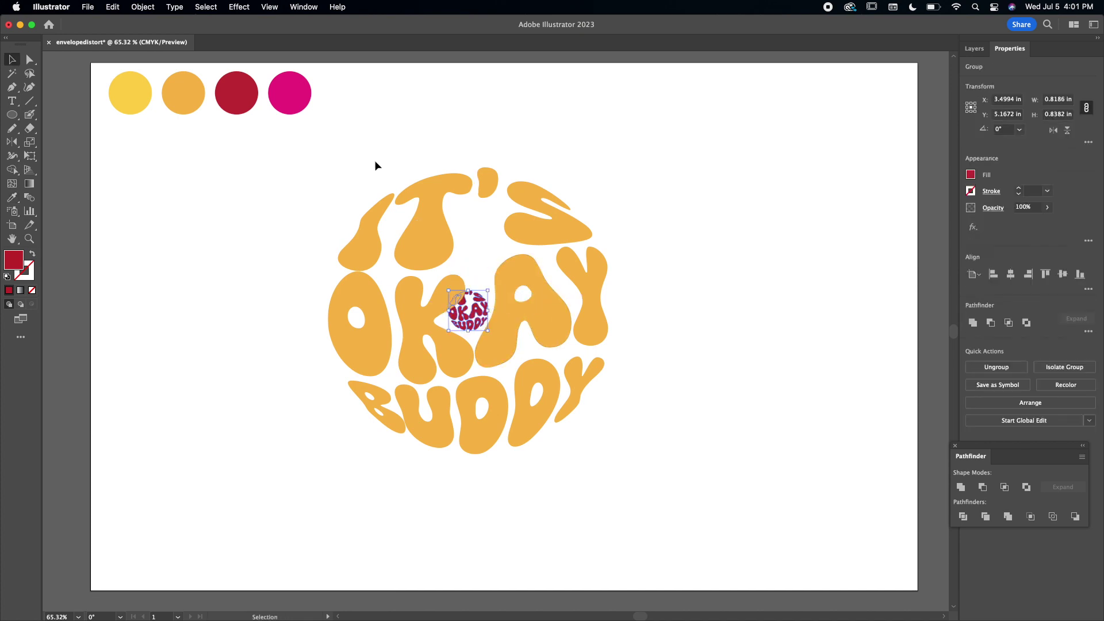
left_click(383, 172)
- Duplicate the orange lettering to the right, then select the large and tiny left lettering
left_click_drag(422, 232, 732, 227)
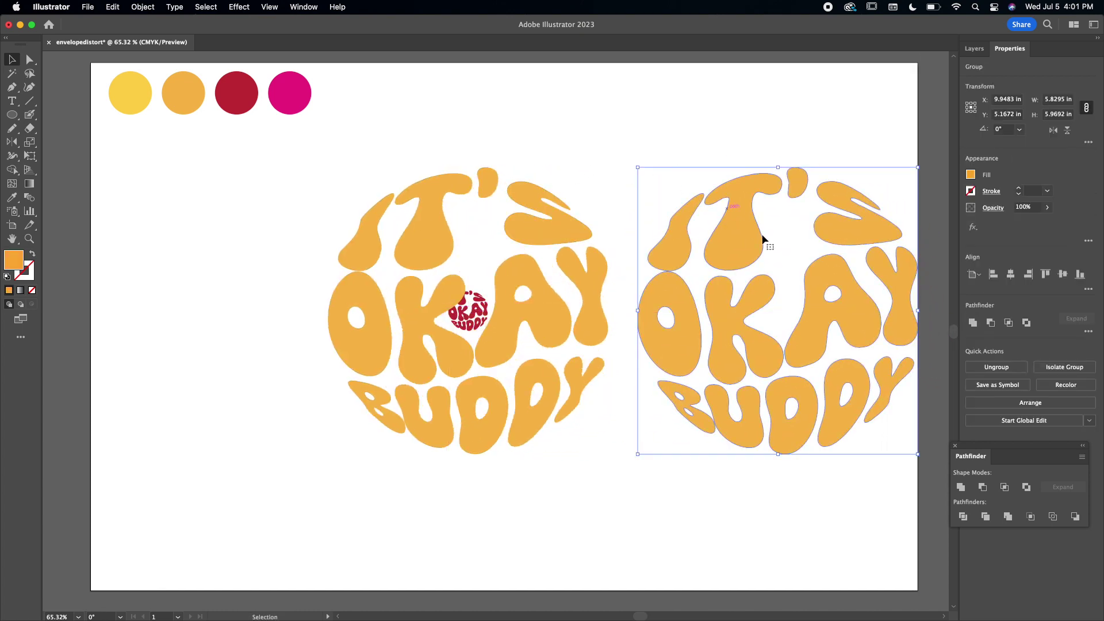
left_click(626, 128)
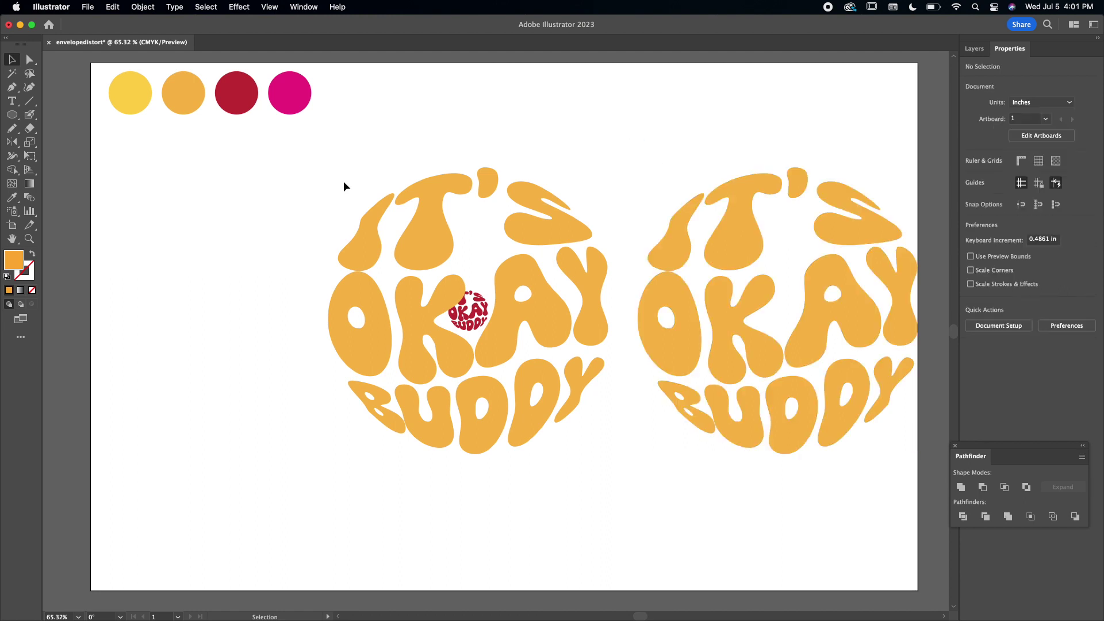
left_click_drag(331, 171, 545, 426)
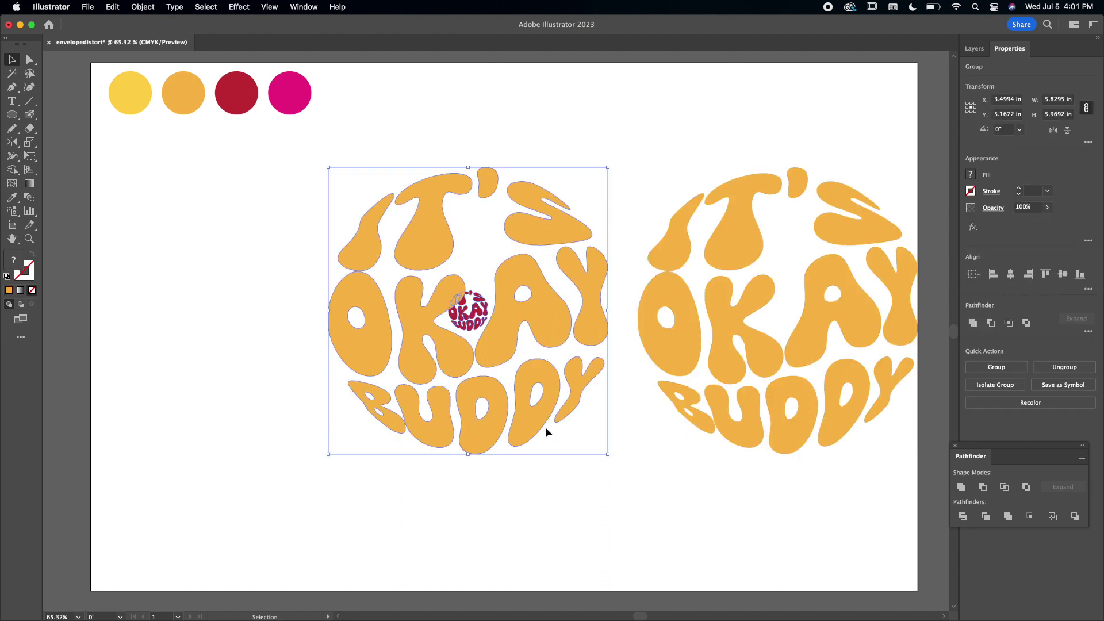
- Set the Blend Options spacing to Specified Steps with a count of 40
left_click(143, 7)
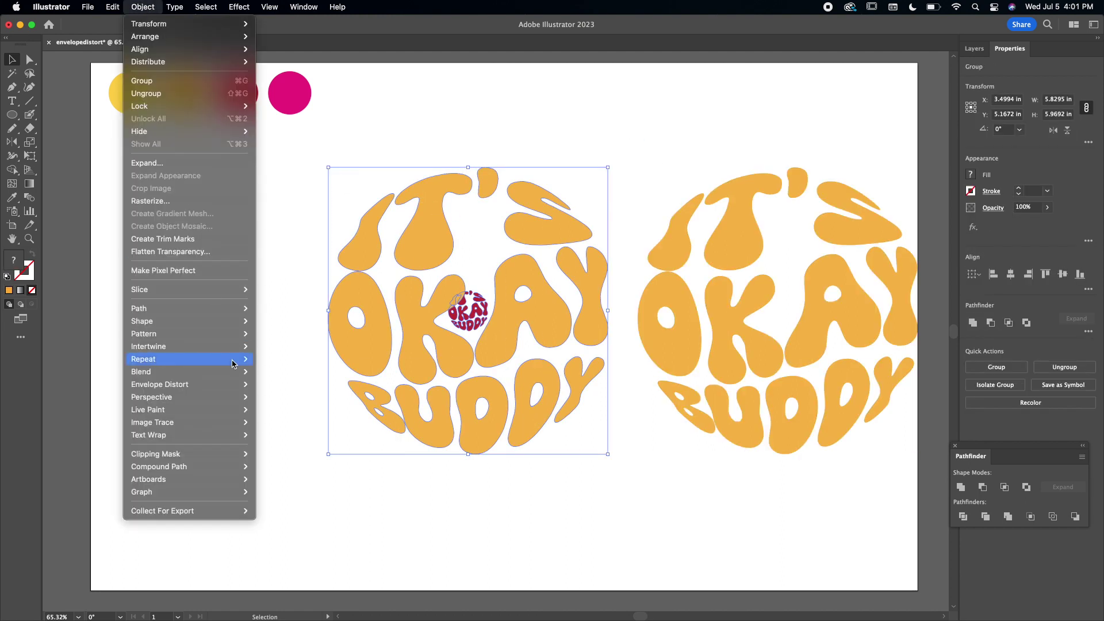
mouse_move(238, 372)
left_click(290, 404)
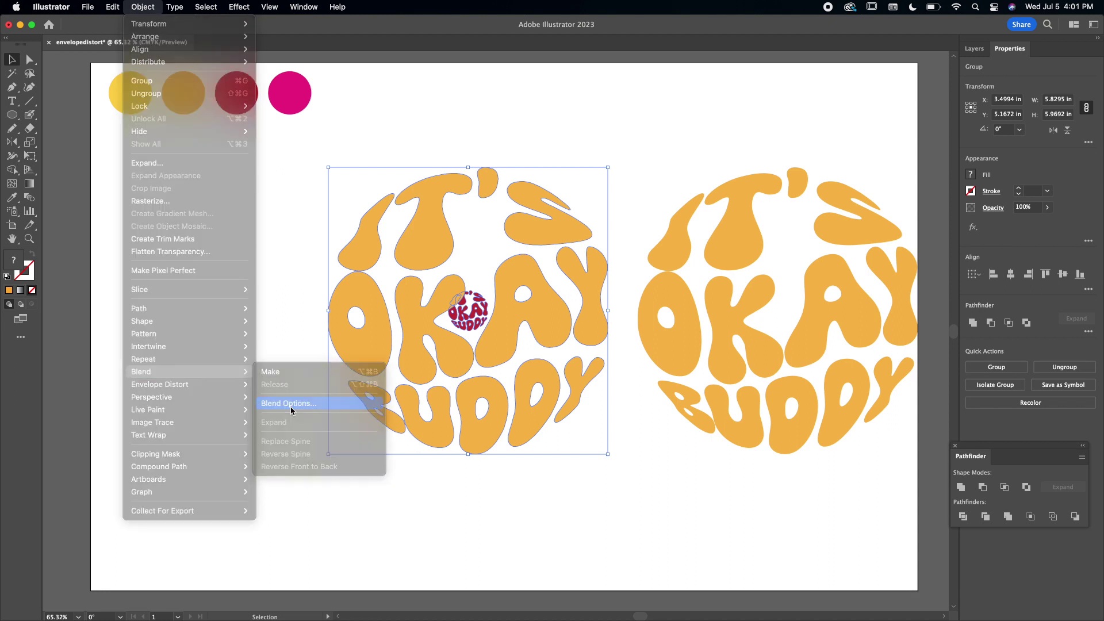
left_click_drag(547, 272, 228, 281)
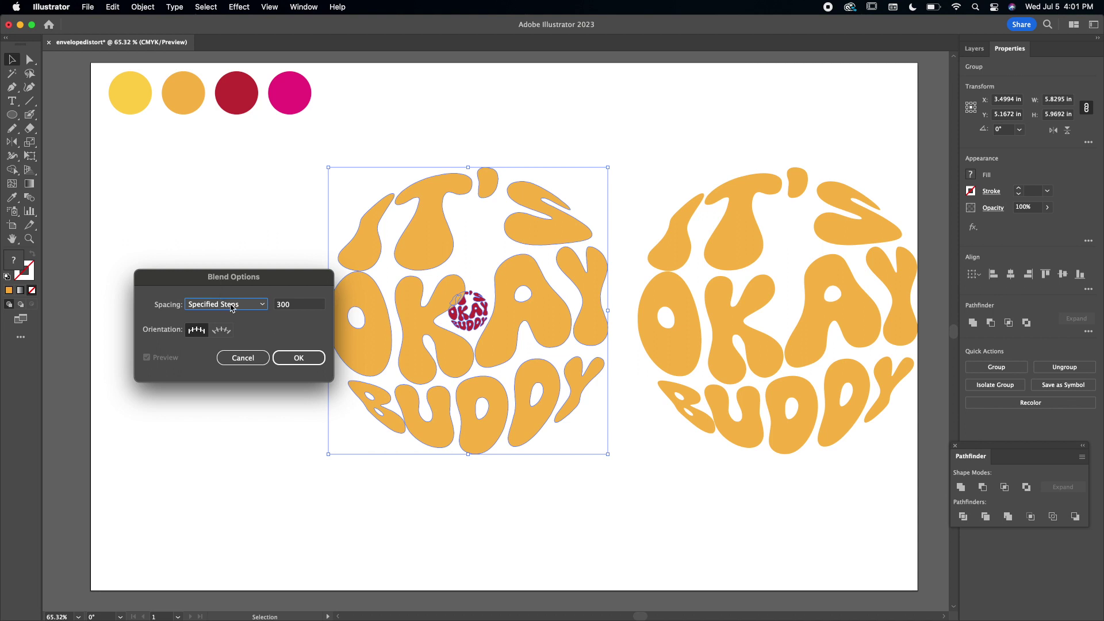
left_click(231, 306)
left_click(233, 316)
left_click(234, 304)
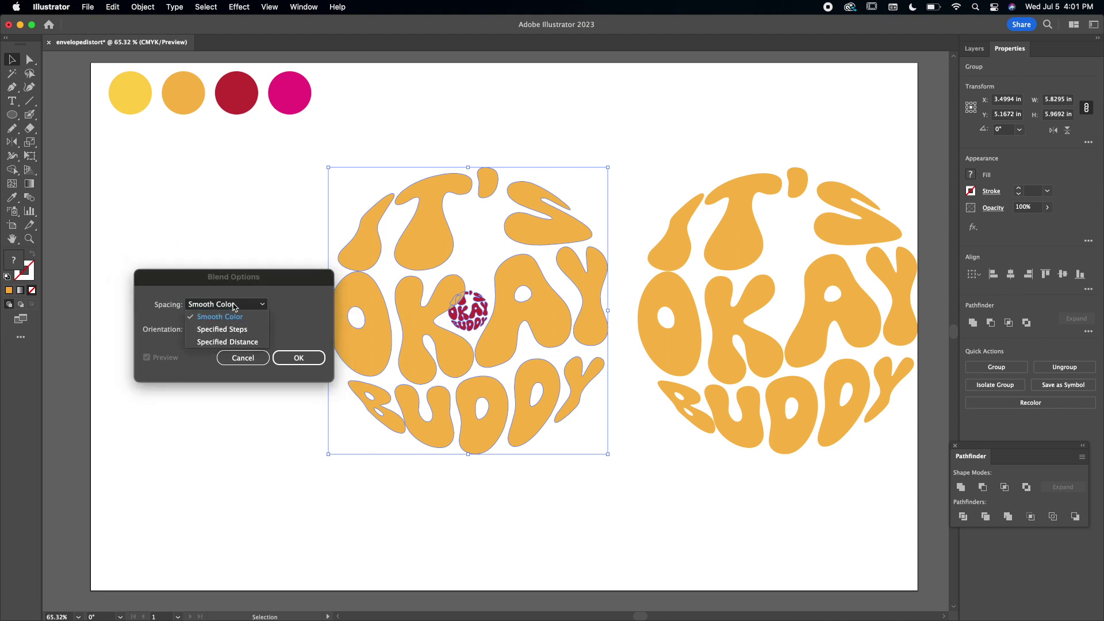
left_click(249, 329)
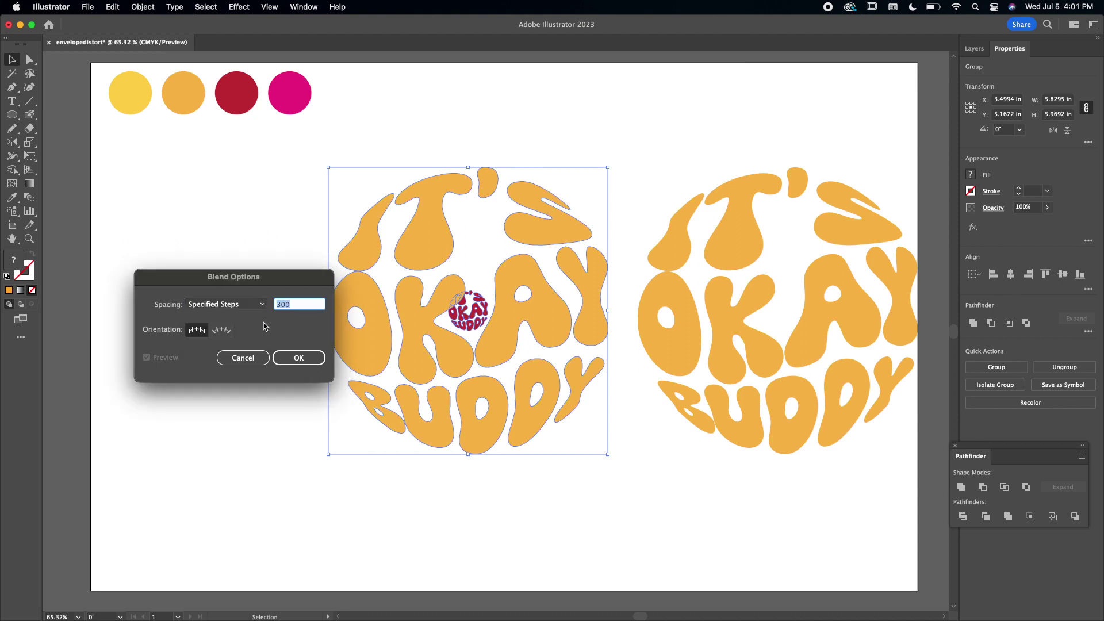
left_click(245, 306)
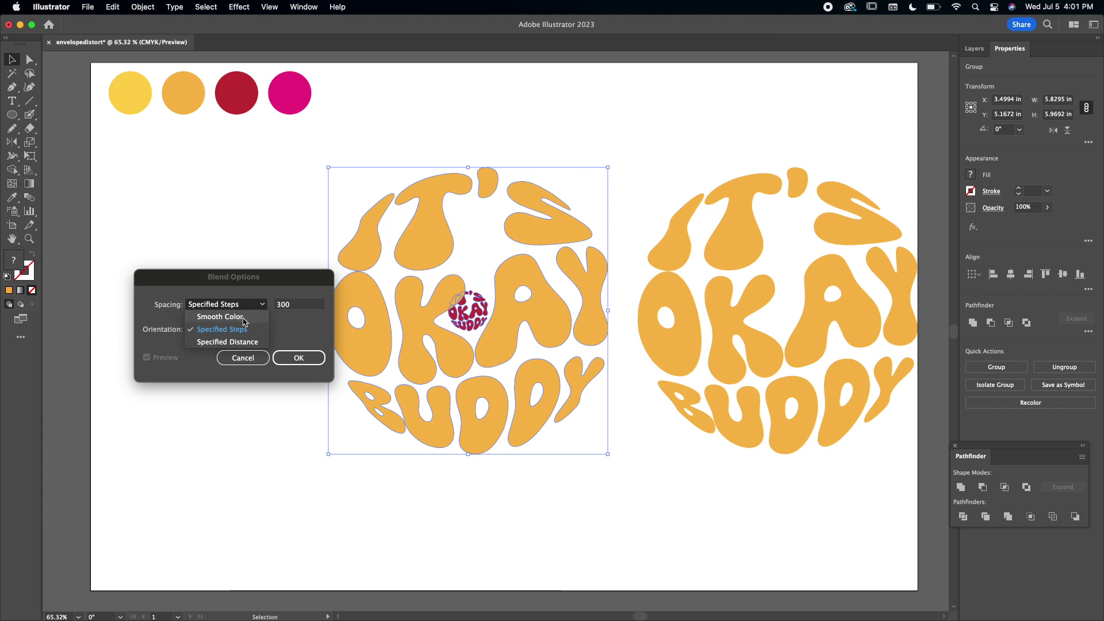
left_click(249, 329)
key("BackSpace")
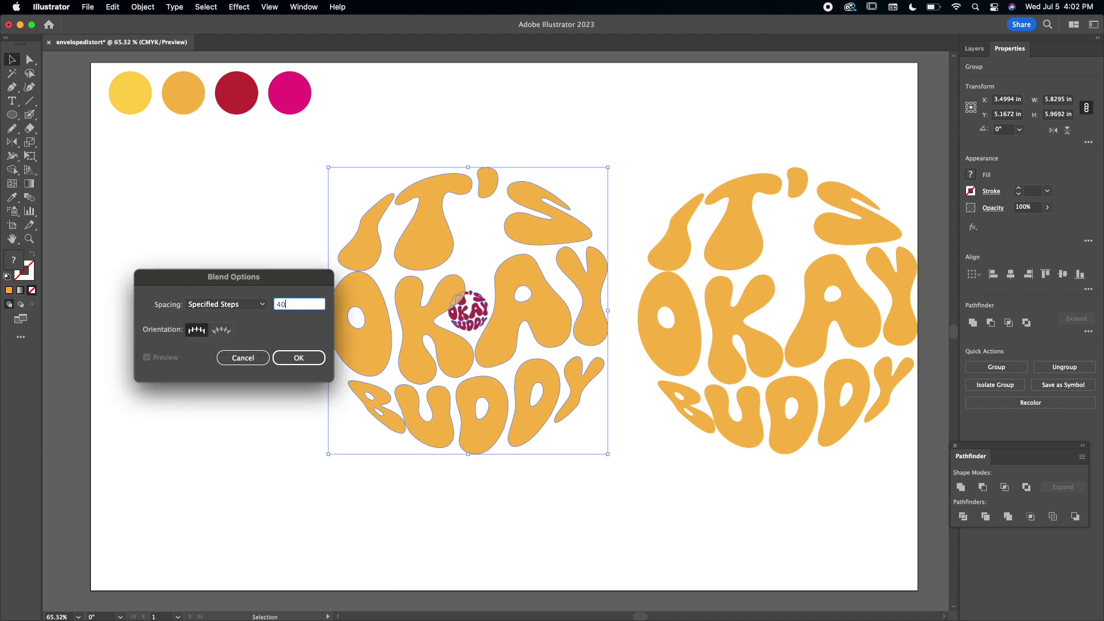
left_click(312, 359)
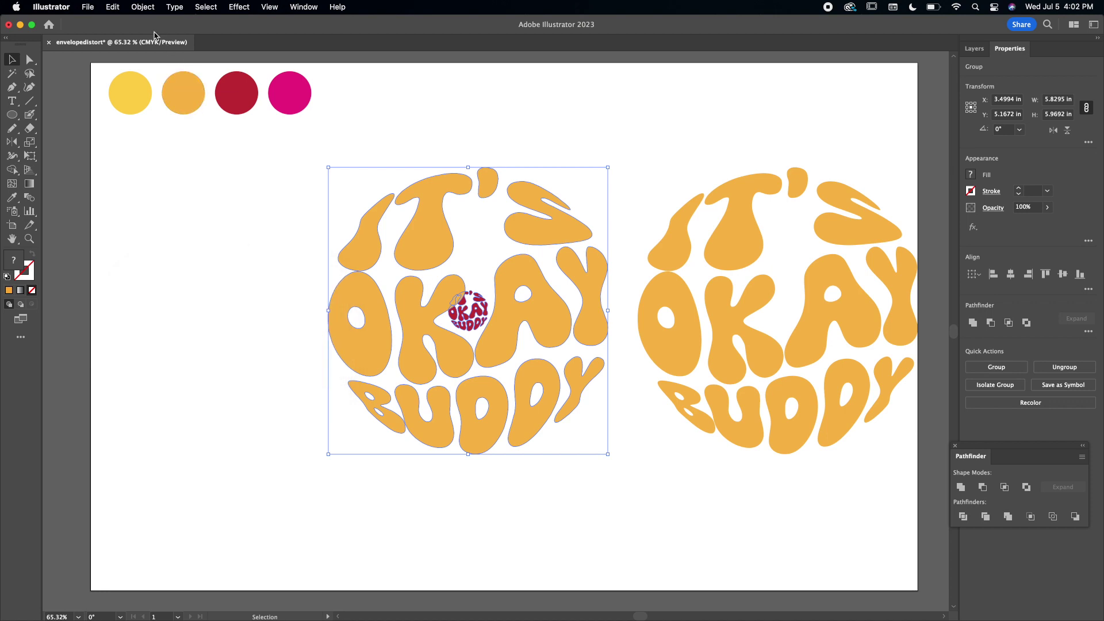
left_click(143, 7)
- Blend the large orange lettering into the tiny crimson copy and lay the right-hand duplicate over it
mouse_move(217, 374)
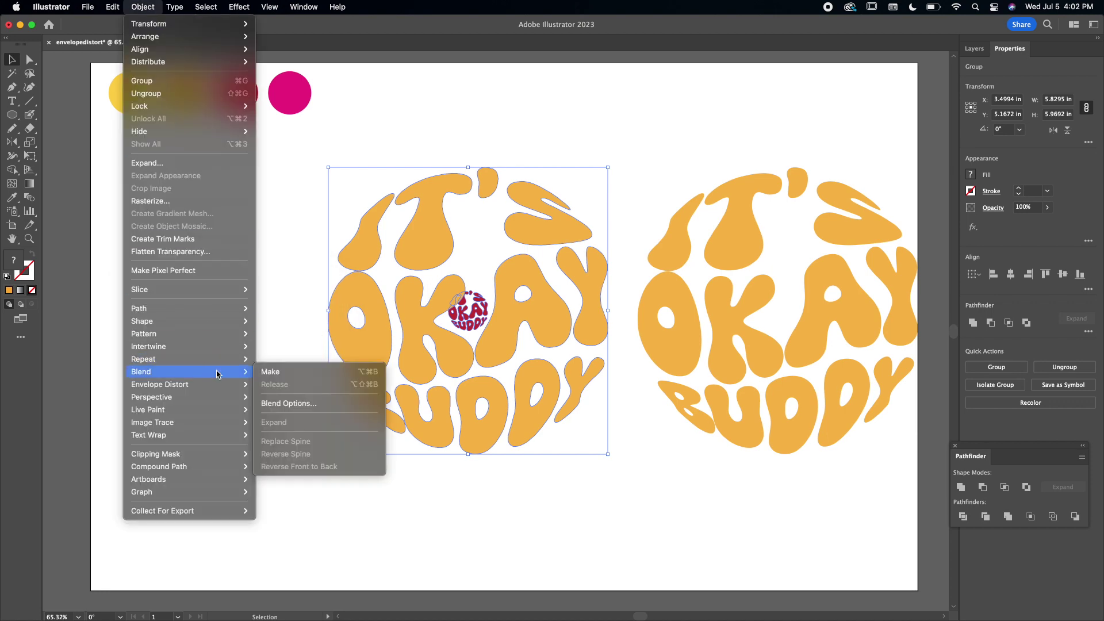
left_click(301, 372)
left_click(289, 369)
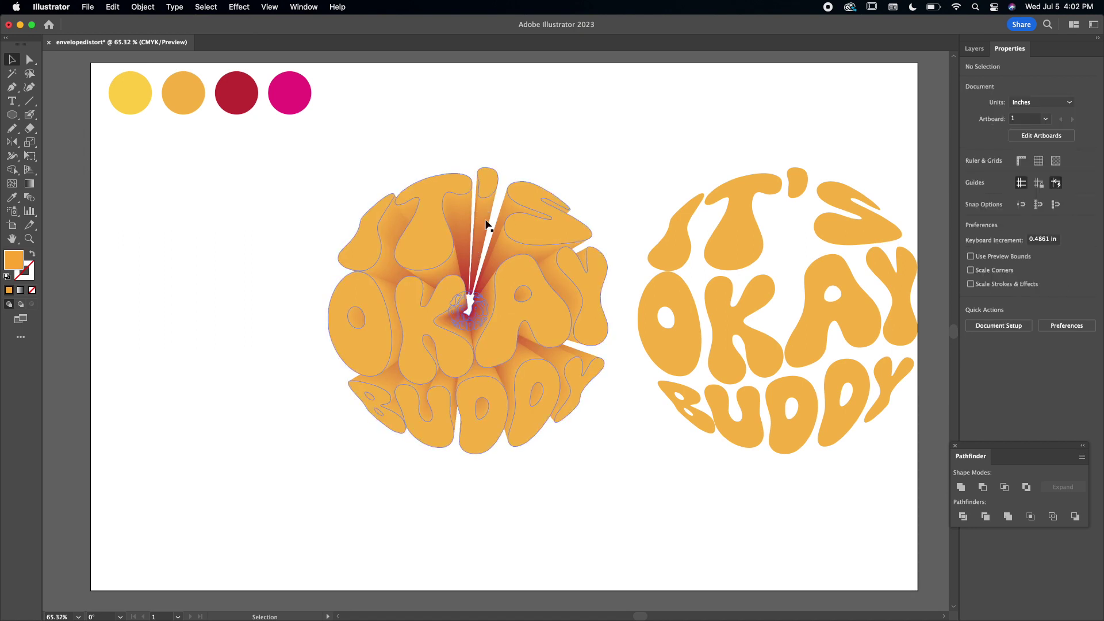
left_click_drag(712, 257, 430, 255)
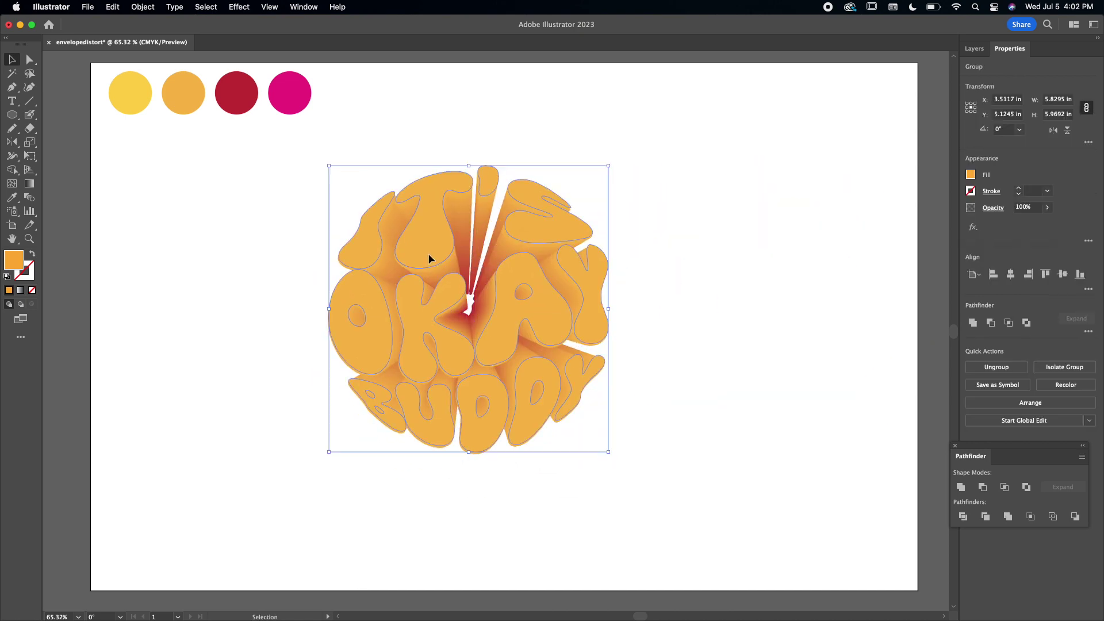
left_click(12, 197)
- Fill the front lettering with the sampled yellow and shift it slightly down over the blend
left_click(129, 95)
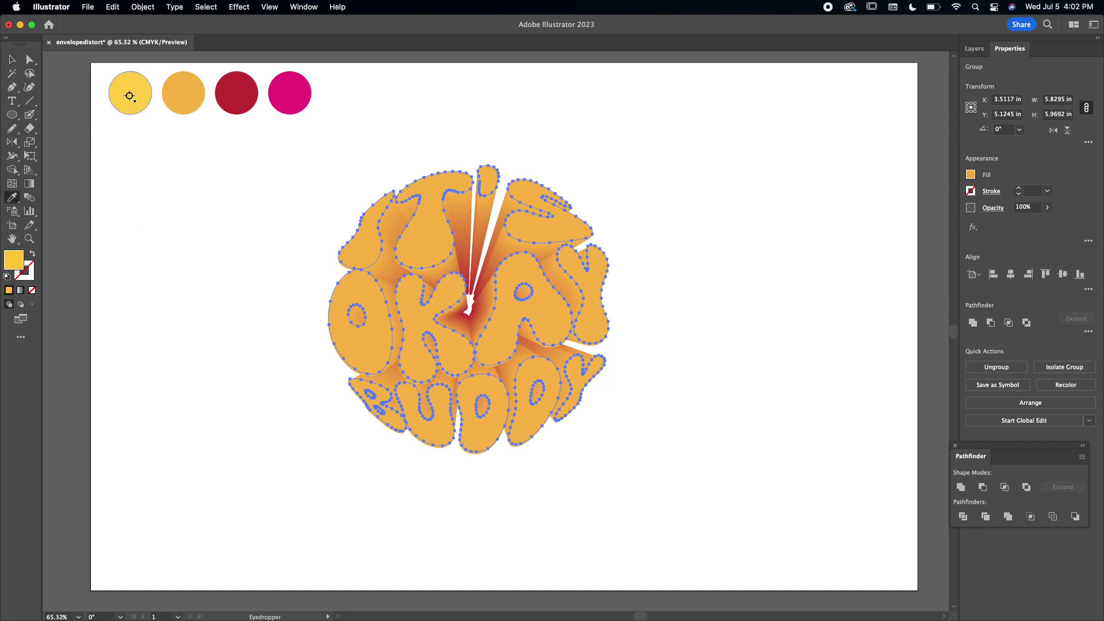
key("v")
left_click(234, 200)
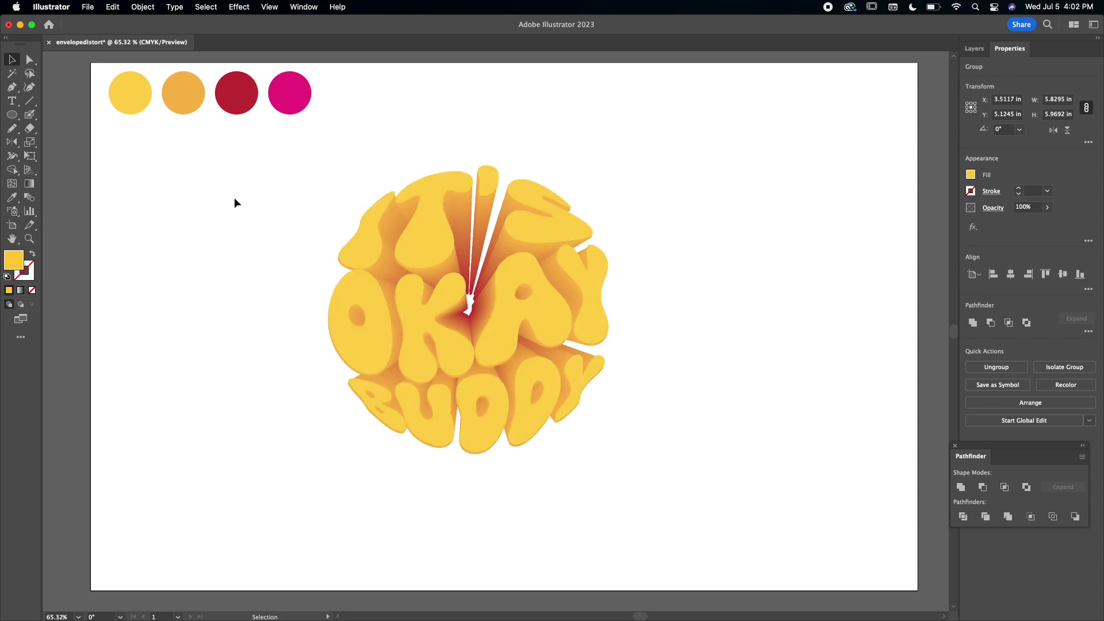
scroll(499, 363, "up", 10)
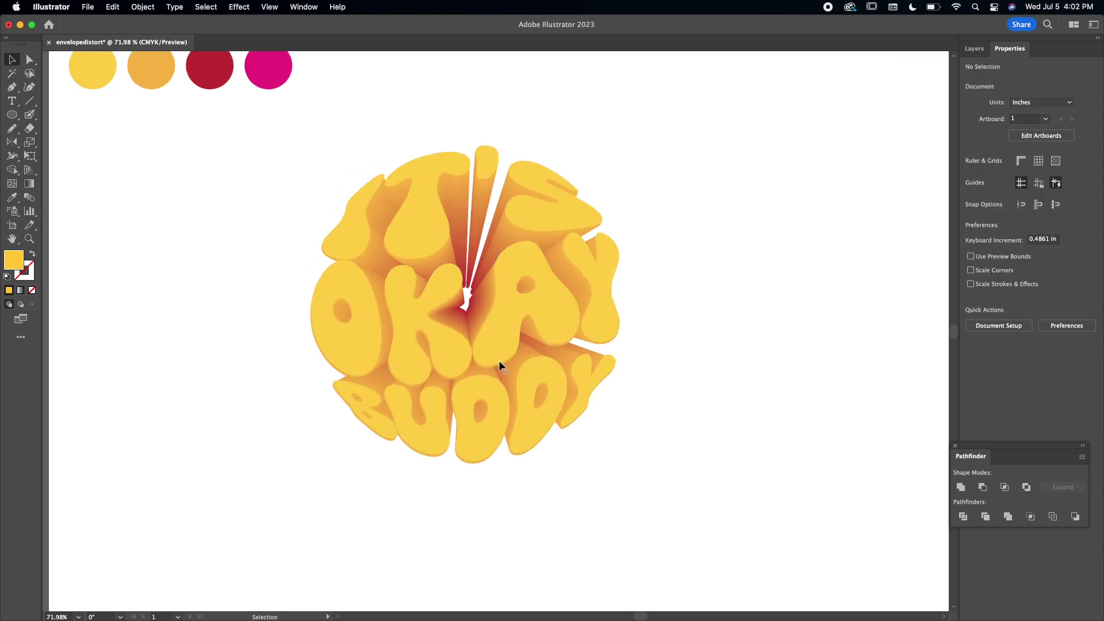
left_click_drag(506, 333, 503, 338)
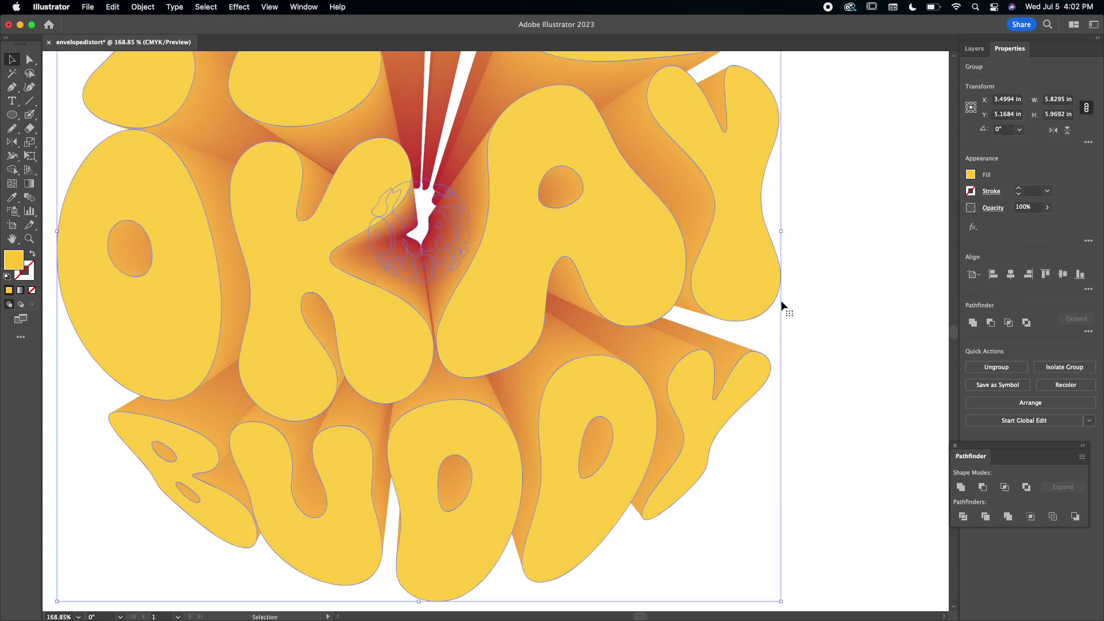
left_click(857, 291)
scroll(857, 291, "down", 8)
scroll(857, 291, "down", 3)
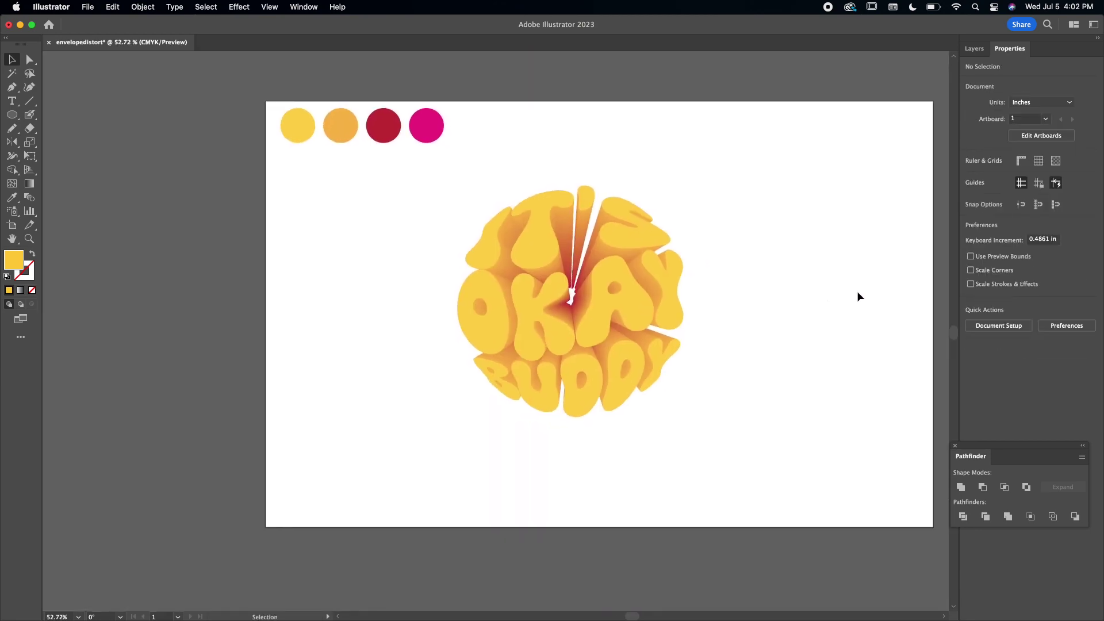
scroll(770, 300, "up", 3)
- Draw a large rectangle behind the lettering and fill it with the sampled pink
left_click_drag(12, 114, 69, 114)
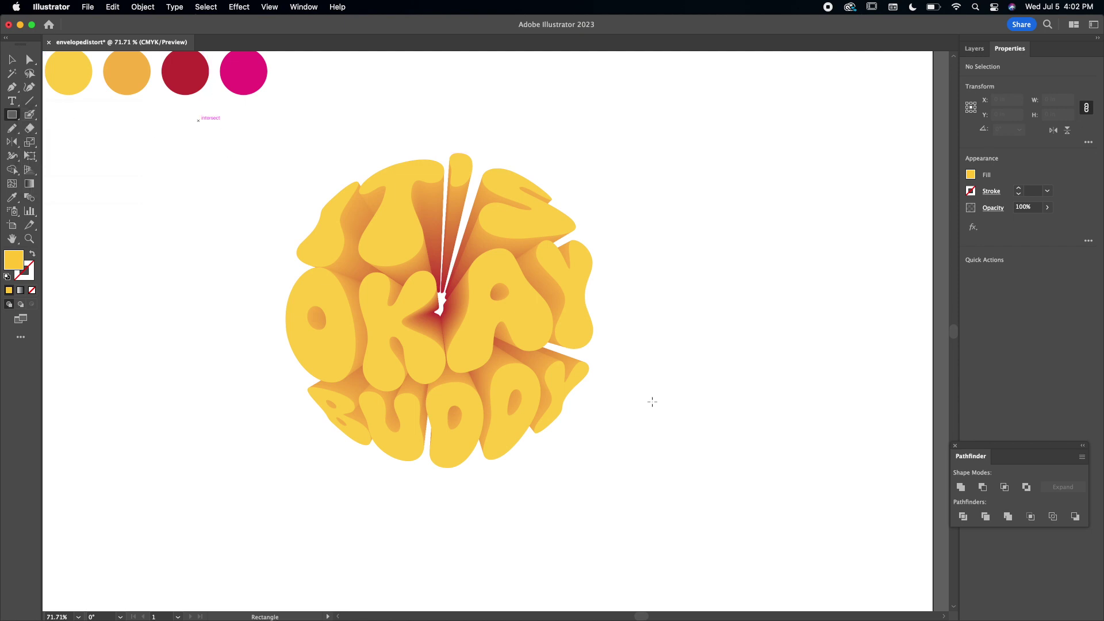
left_click_drag(199, 121, 707, 515)
key("super+shift+bracketleft")
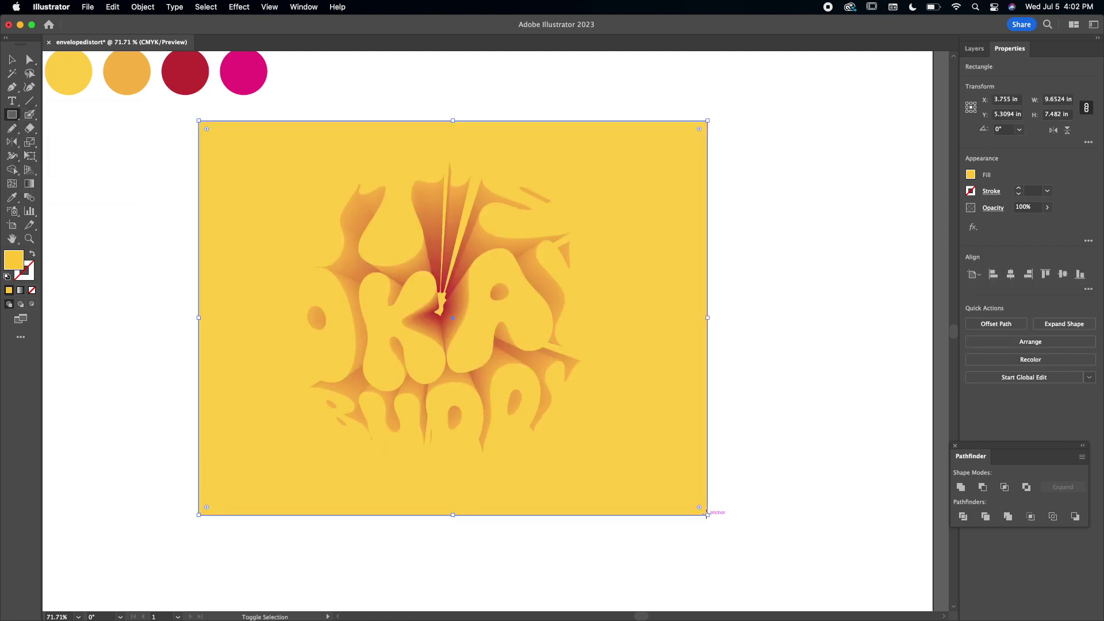
key("i")
left_click(249, 83)
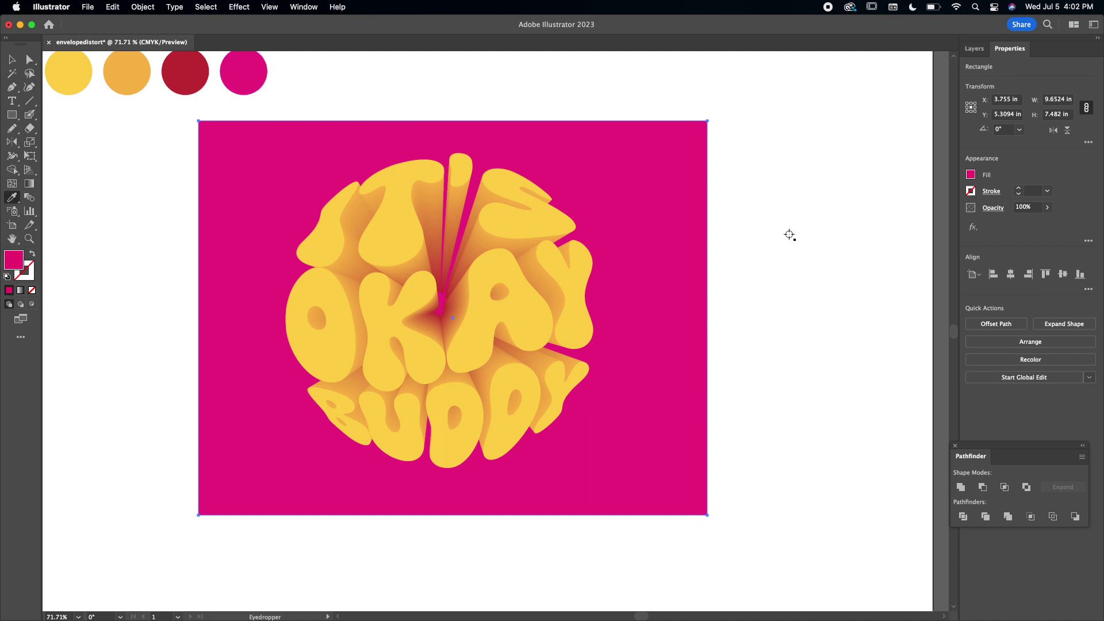
key("v")
left_click(788, 234)
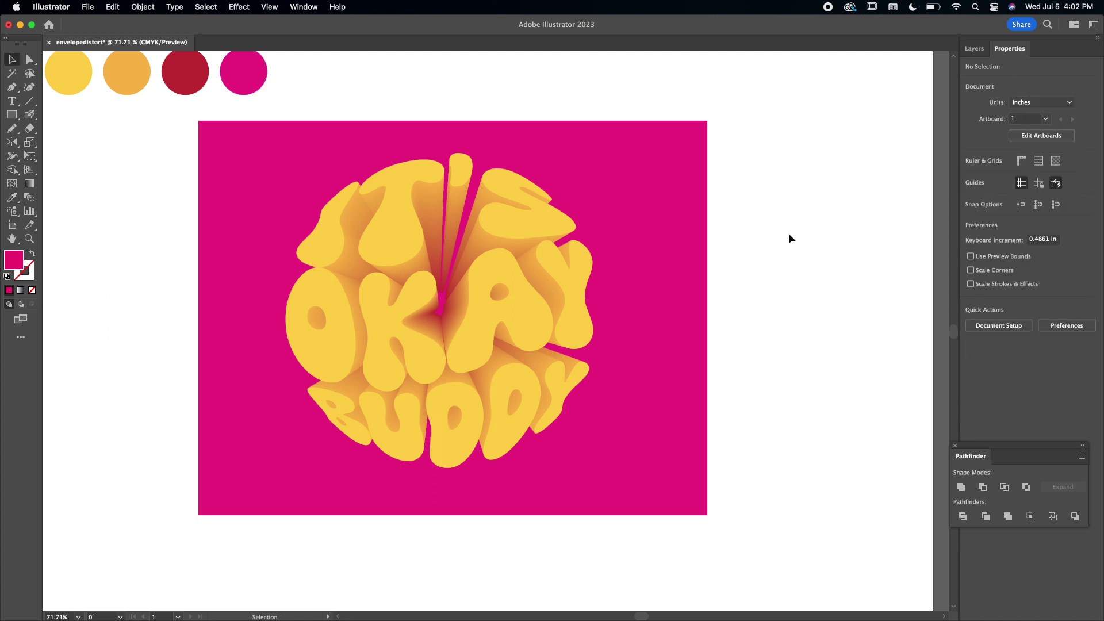